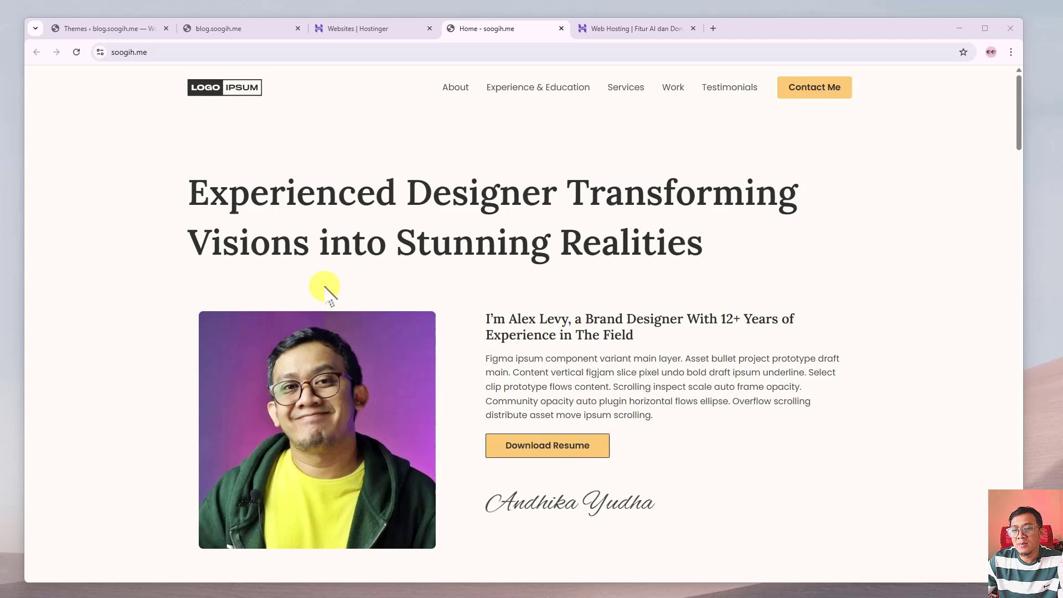
{"action": "scroll", "coordinate": [321, 288], "scroll_direction": "down", "scroll_amount": 3}
{"action": "scroll", "coordinate": [323, 287], "scroll_direction": "up", "scroll_amount": 2}
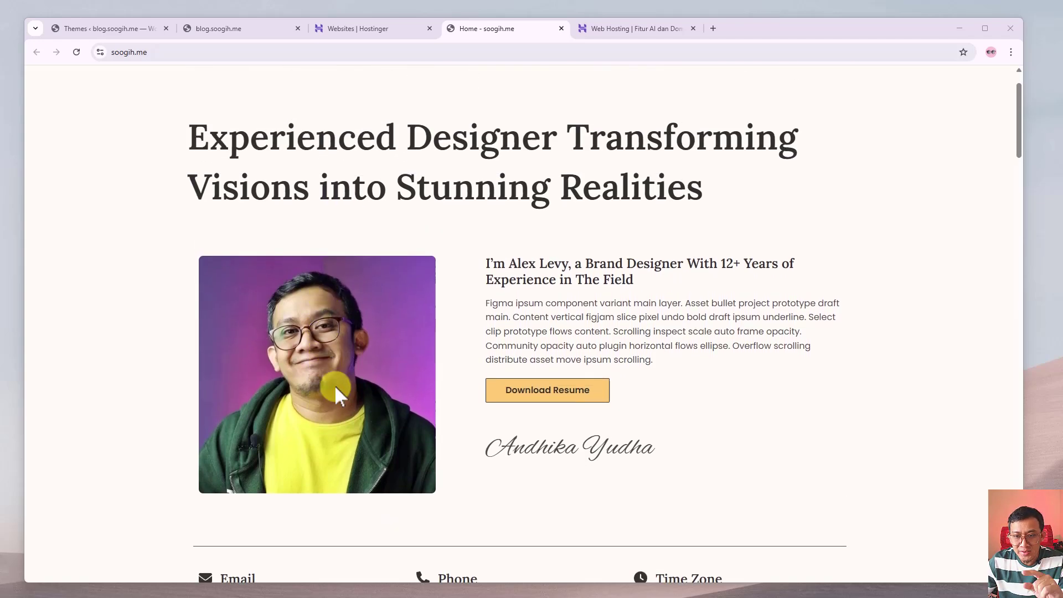
{"action": "scroll", "coordinate": [299, 357], "scroll_direction": "down", "scroll_amount": 2}
{"action": "scroll", "coordinate": [311, 363], "scroll_direction": "up", "scroll_amount": 3}
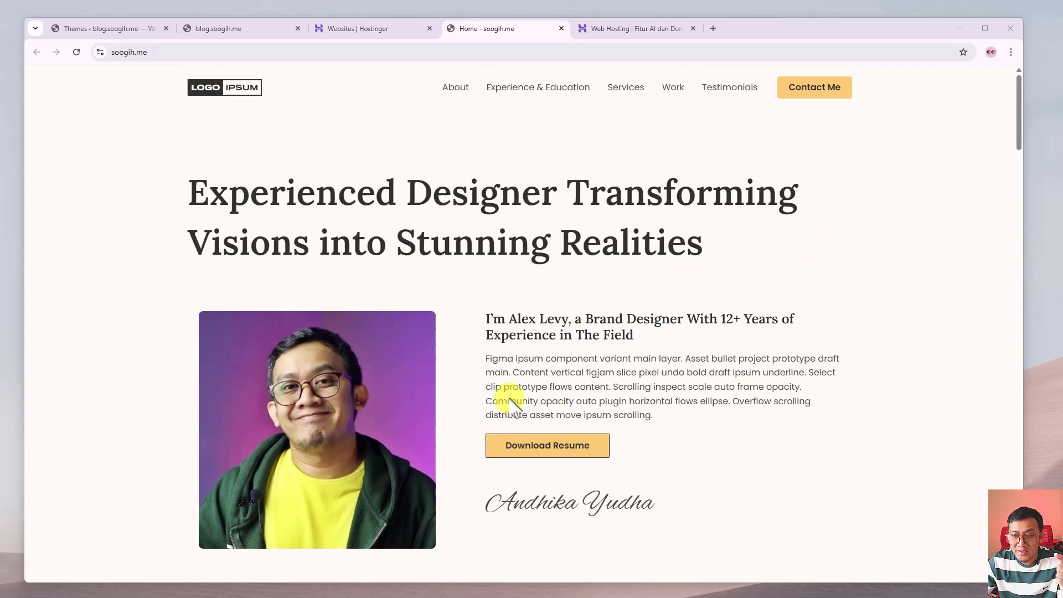
{"action": "scroll", "coordinate": [526, 413], "scroll_direction": "down", "scroll_amount": 13}
{"action": "scroll", "coordinate": [529, 410], "scroll_direction": "down", "scroll_amount": 8}
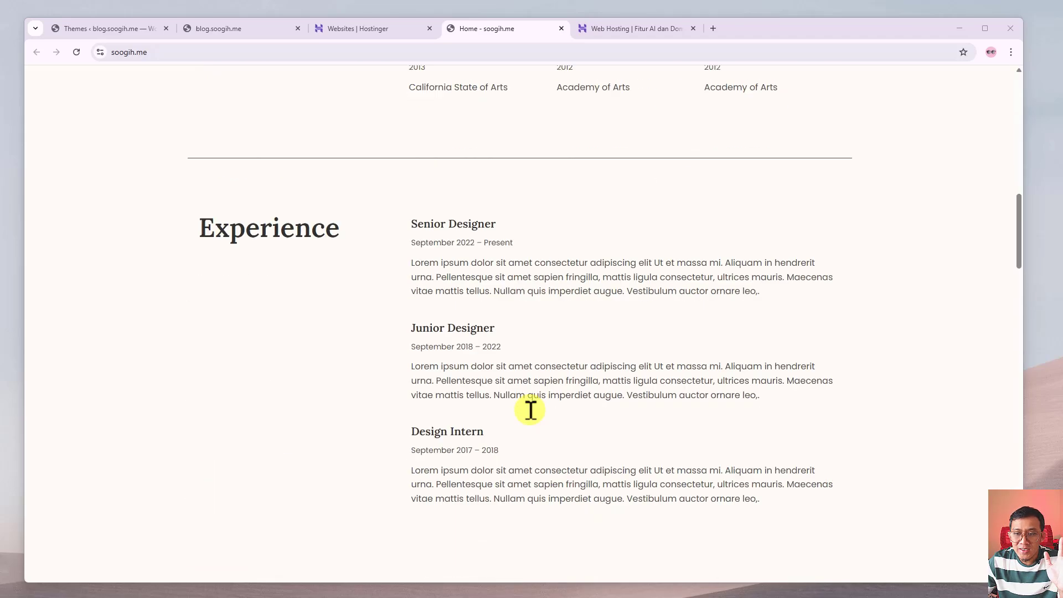
{"action": "scroll", "coordinate": [534, 415], "scroll_direction": "up", "scroll_amount": 10}
{"action": "scroll", "coordinate": [532, 420], "scroll_direction": "up", "scroll_amount": 12}
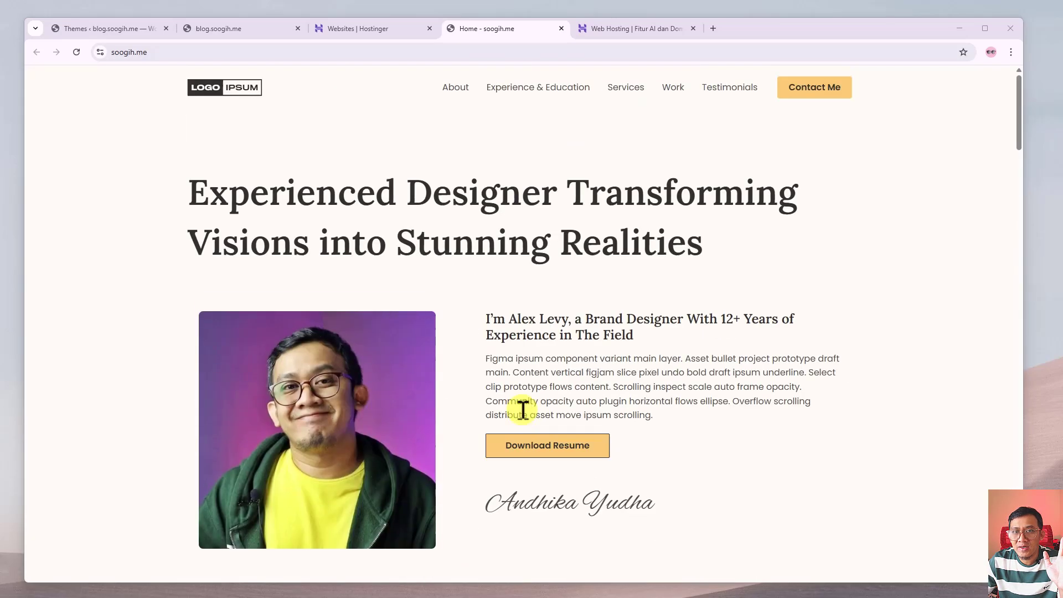
{"action": "left_click", "coordinate": [168, 53]}
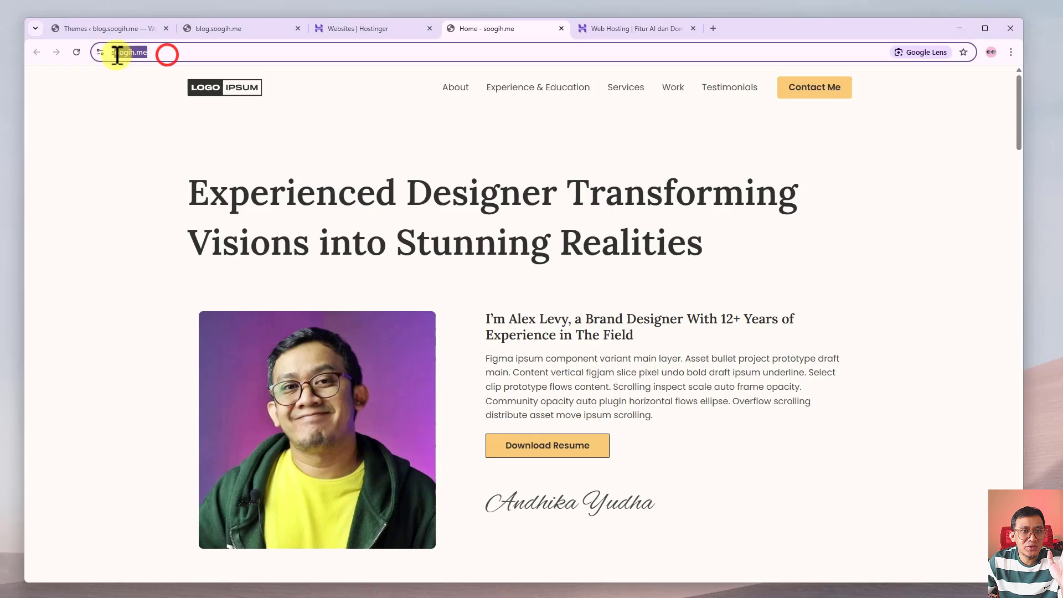
{"action": "left_click", "coordinate": [124, 148]}
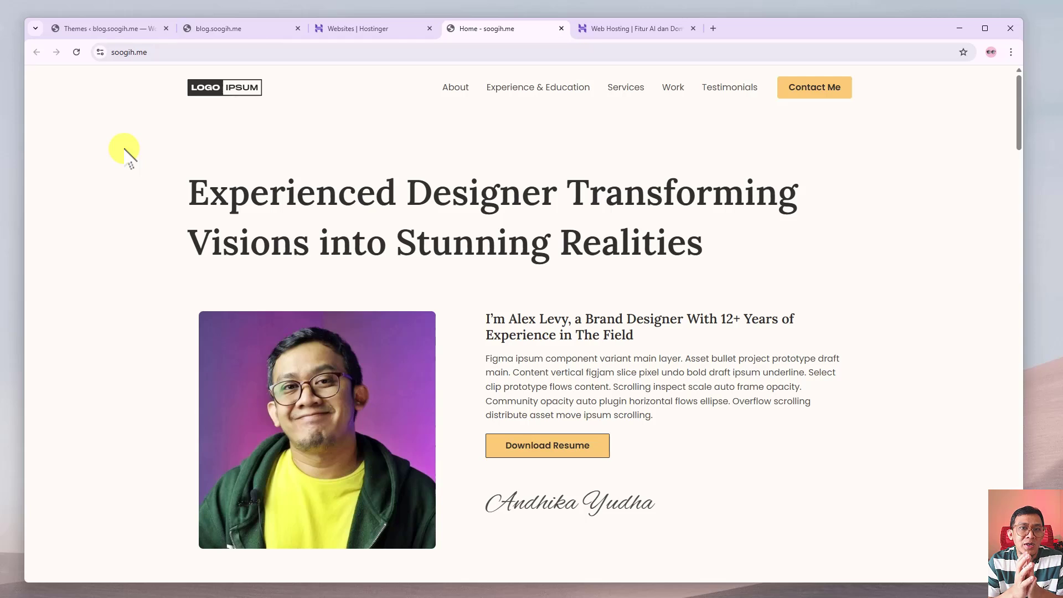
{"action": "left_click", "coordinate": [171, 52]}
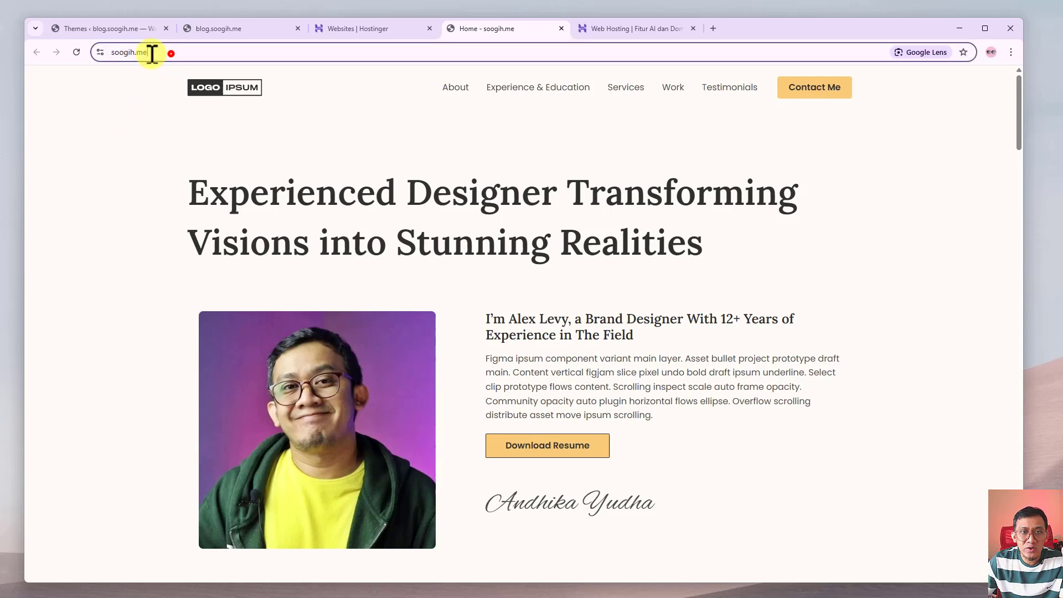
{"action": "left_click", "coordinate": [121, 176]}
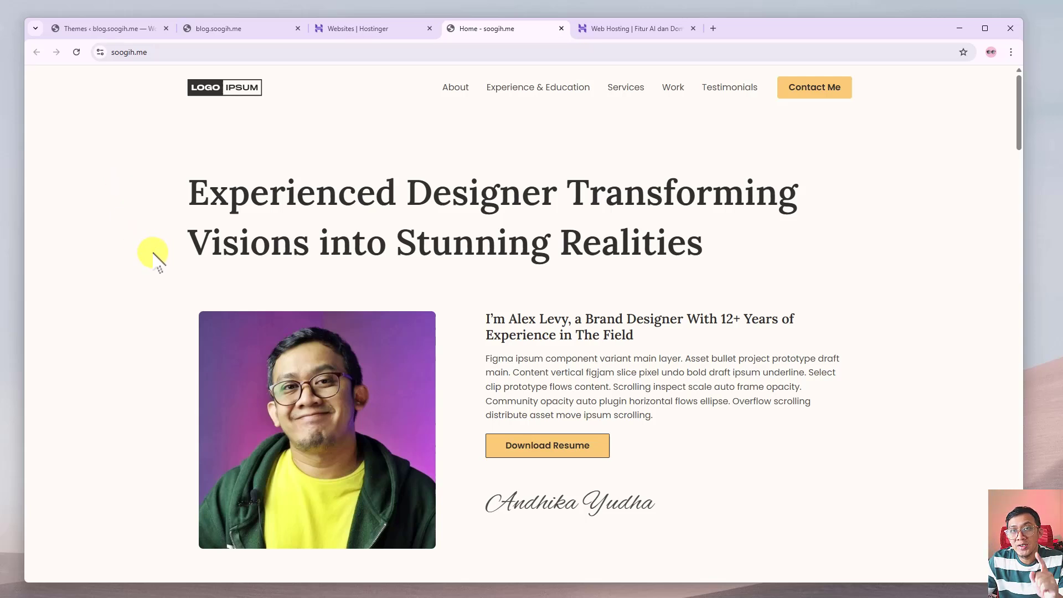
View the hPanel websites list, then switch to Hostinger's Indonesian Web Hosting offer page.
{"action": "left_click", "coordinate": [370, 27]}
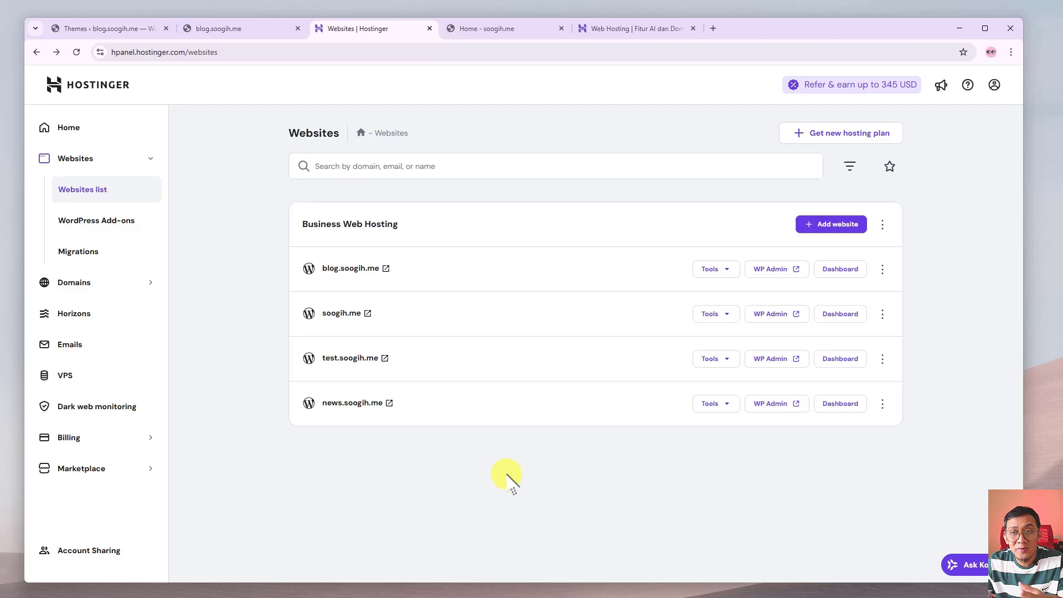
{"action": "left_click", "coordinate": [637, 33]}
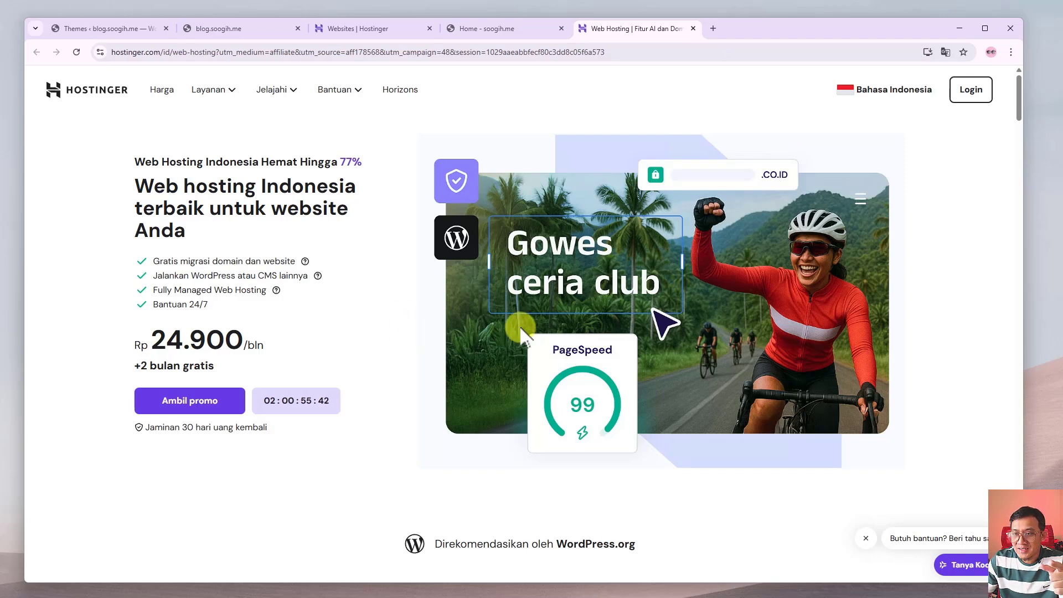
Scroll down the web hosting page and flip through the customer testimonials.
{"action": "scroll", "coordinate": [354, 293], "scroll_direction": "down", "scroll_amount": 1}
{"action": "scroll", "coordinate": [356, 297], "scroll_direction": "up", "scroll_amount": 1}
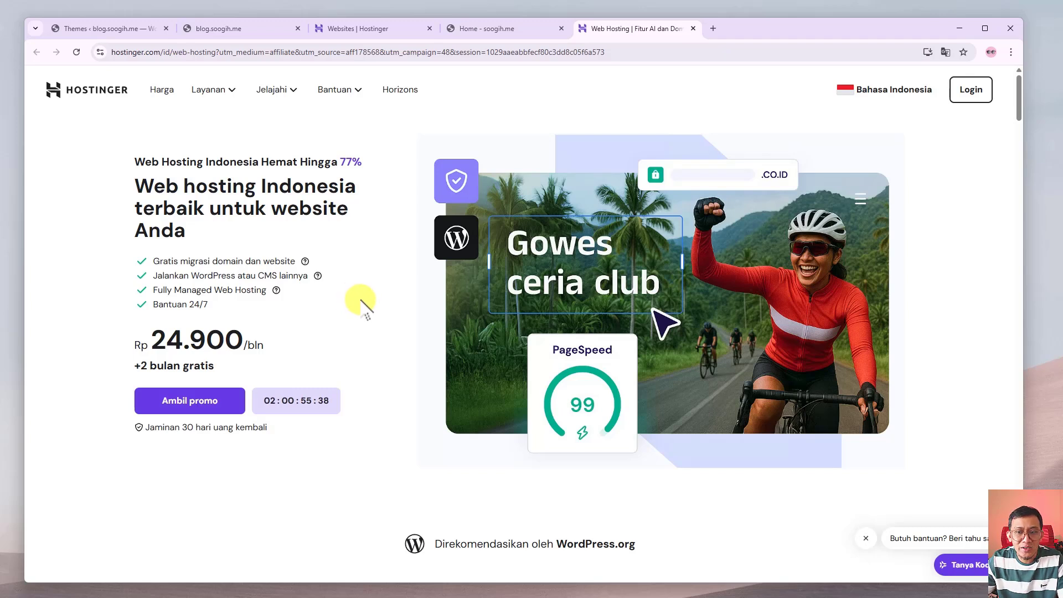
{"action": "scroll", "coordinate": [362, 302], "scroll_direction": "down", "scroll_amount": 1}
{"action": "scroll", "coordinate": [368, 305], "scroll_direction": "up", "scroll_amount": 1}
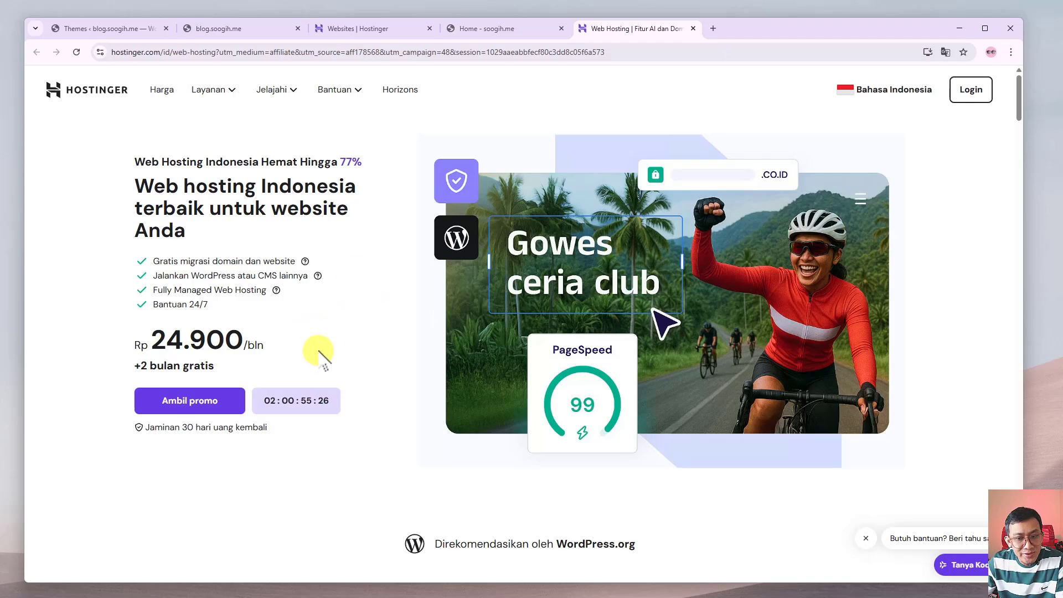
{"action": "scroll", "coordinate": [326, 362], "scroll_direction": "down", "scroll_amount": 4}
{"action": "scroll", "coordinate": [310, 418], "scroll_direction": "down", "scroll_amount": 6}
{"action": "scroll", "coordinate": [301, 415], "scroll_direction": "down", "scroll_amount": 18}
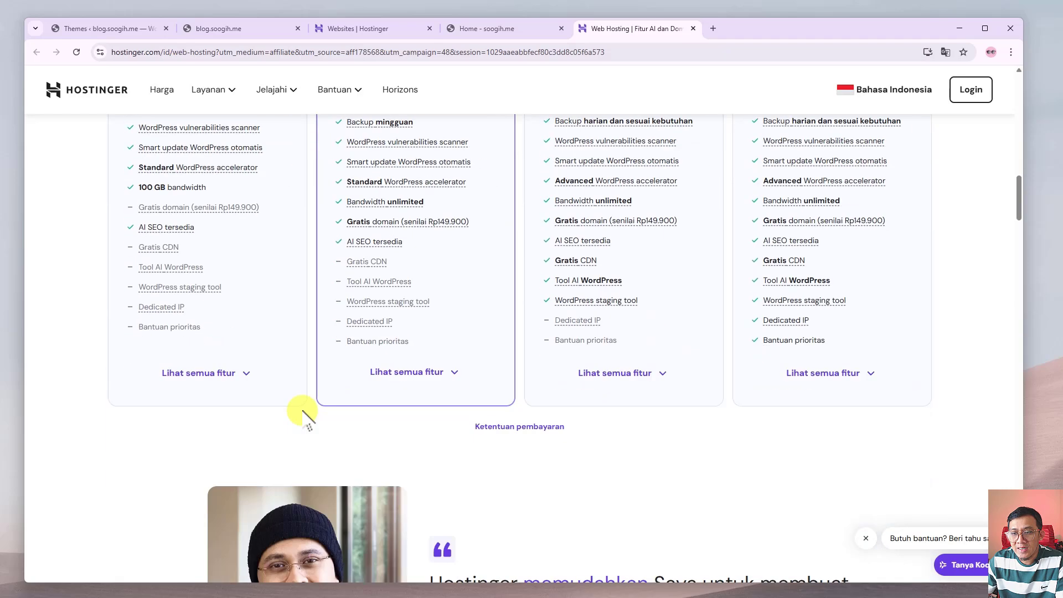
{"action": "scroll", "coordinate": [618, 371], "scroll_direction": "up", "scroll_amount": 3}
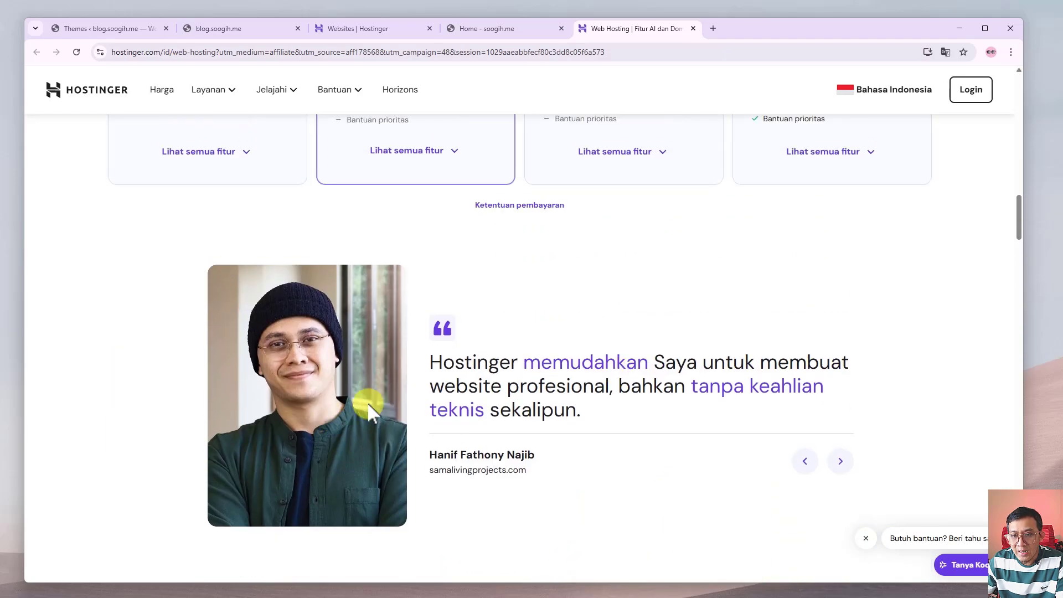
{"action": "left_click", "coordinate": [840, 461]}
{"action": "left_click", "coordinate": [805, 472]}
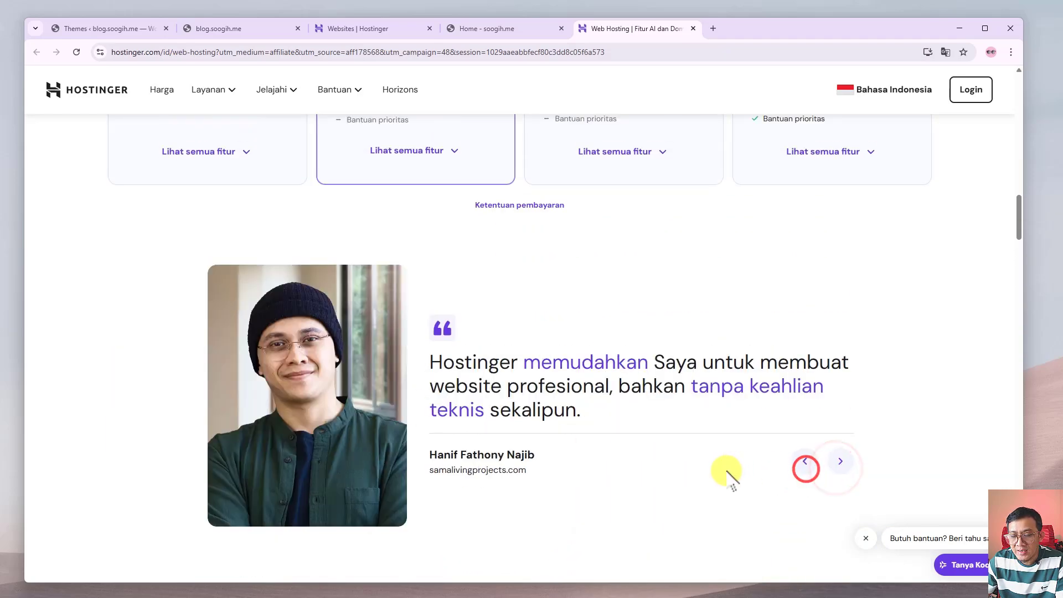
{"action": "scroll", "coordinate": [725, 473], "scroll_direction": "down", "scroll_amount": 10}
{"action": "scroll", "coordinate": [728, 473], "scroll_direction": "down", "scroll_amount": 6}
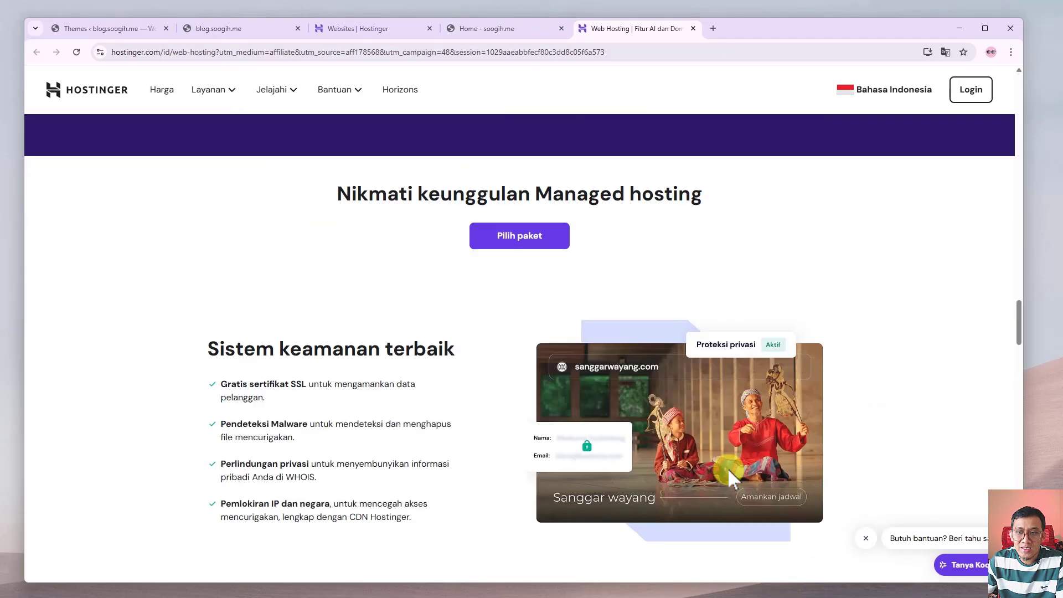
{"action": "scroll", "coordinate": [729, 473], "scroll_direction": "down", "scroll_amount": 10}
{"action": "scroll", "coordinate": [731, 474], "scroll_direction": "down", "scroll_amount": 15}
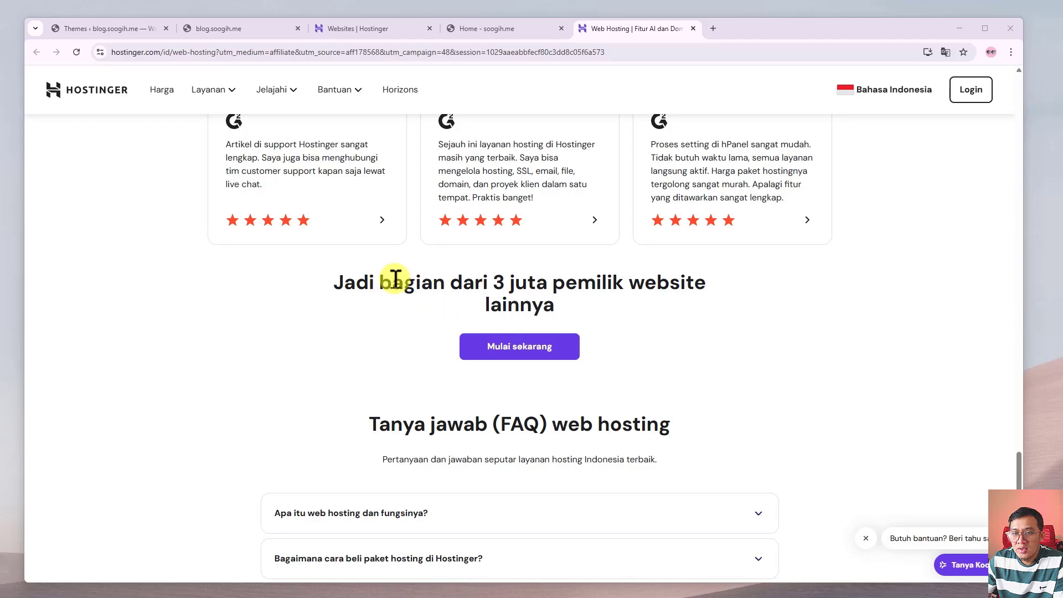
Highlight the '3 million website owners' heading, then scroll back to the Single–Cloud Startup plan cards.
{"action": "left_click_drag", "start_coordinate": [326, 282], "coordinate": [676, 314]}
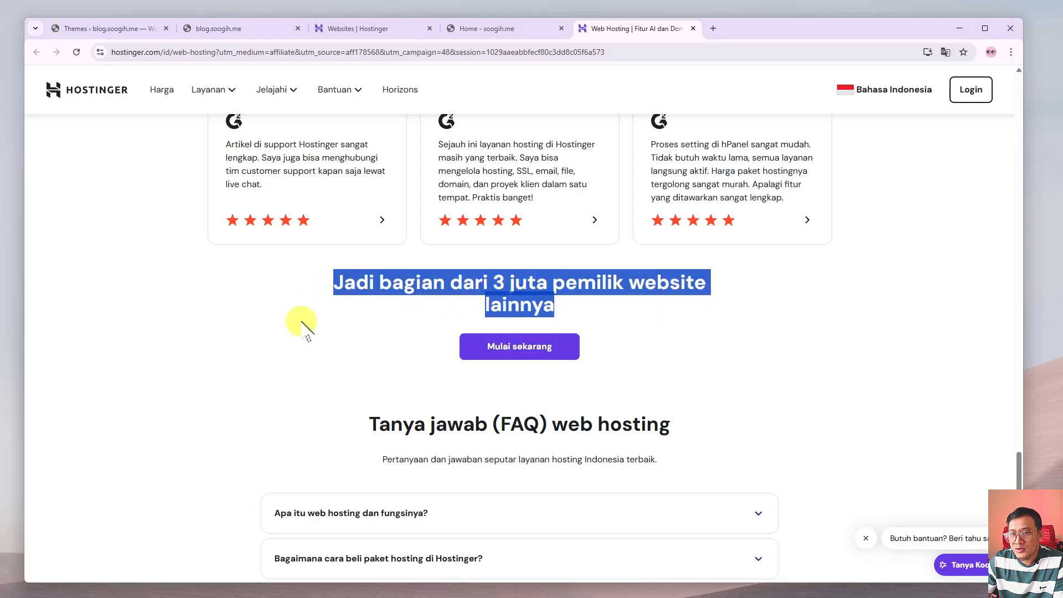
{"action": "scroll", "coordinate": [268, 333], "scroll_direction": "up", "scroll_amount": 3}
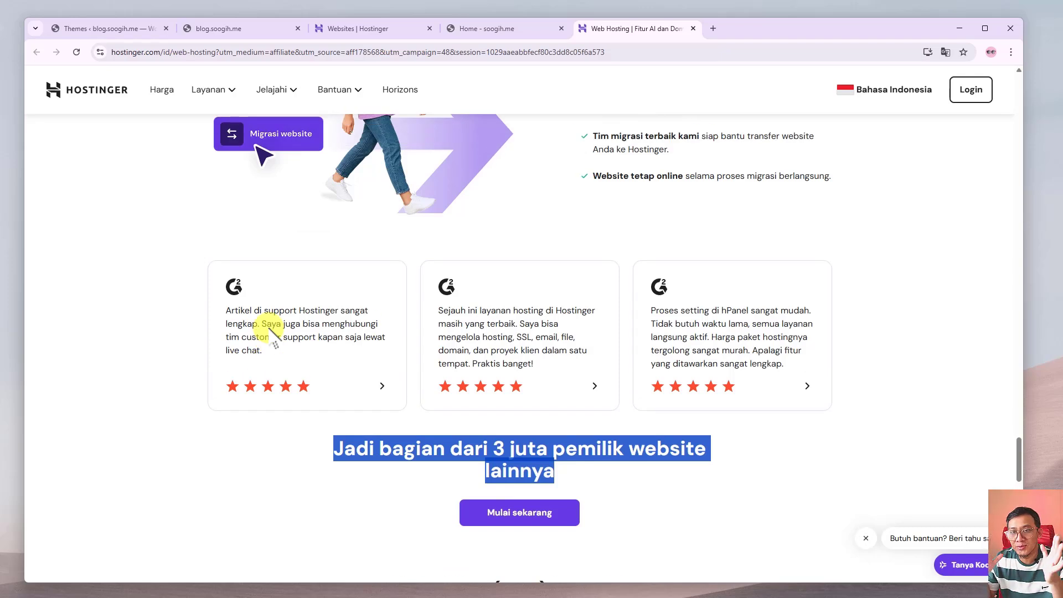
{"action": "left_click", "coordinate": [191, 407]}
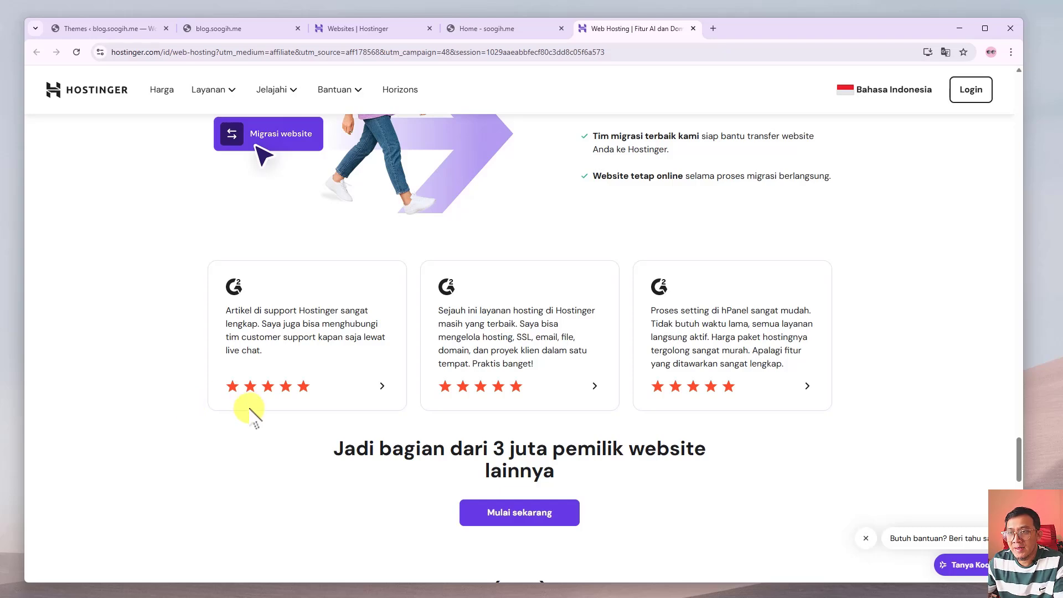
{"action": "scroll", "coordinate": [164, 404], "scroll_direction": "down", "scroll_amount": 3}
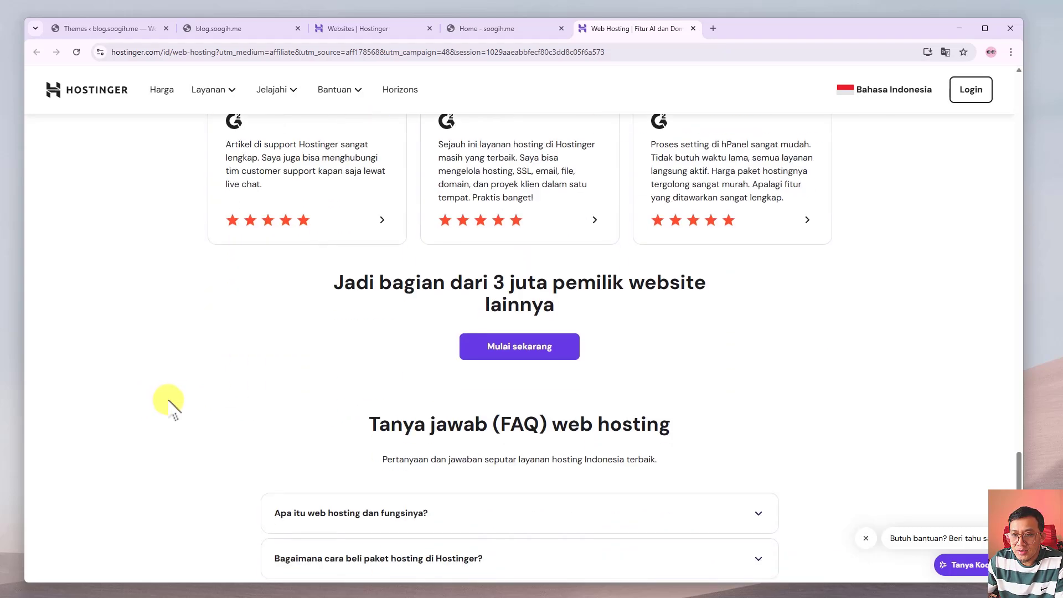
{"action": "scroll", "coordinate": [167, 396], "scroll_direction": "up", "scroll_amount": 6}
{"action": "scroll", "coordinate": [168, 385], "scroll_direction": "up", "scroll_amount": 2}
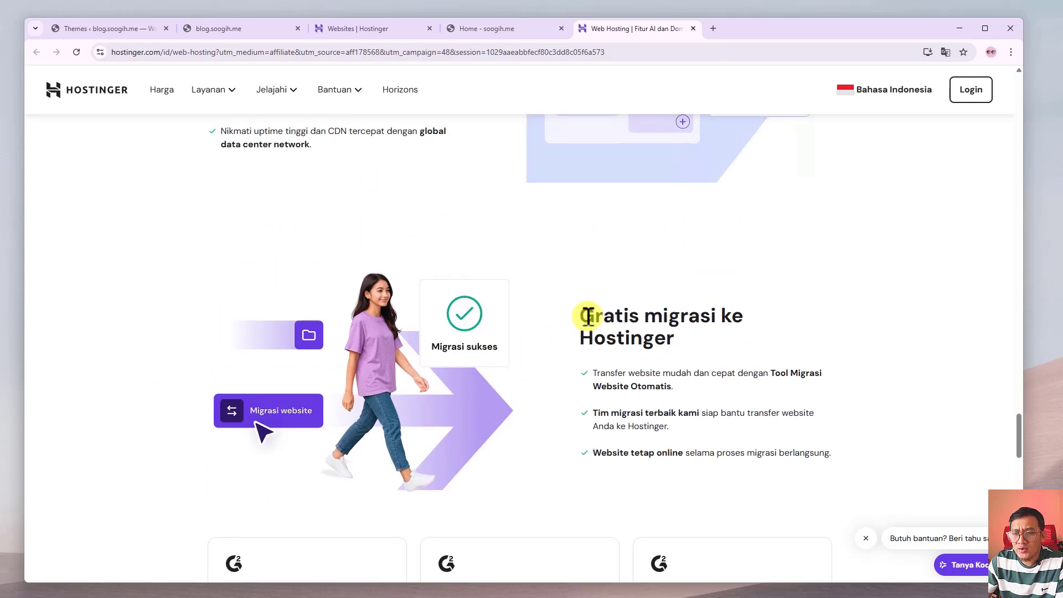
{"action": "left_click_drag", "start_coordinate": [579, 317], "coordinate": [686, 339]}
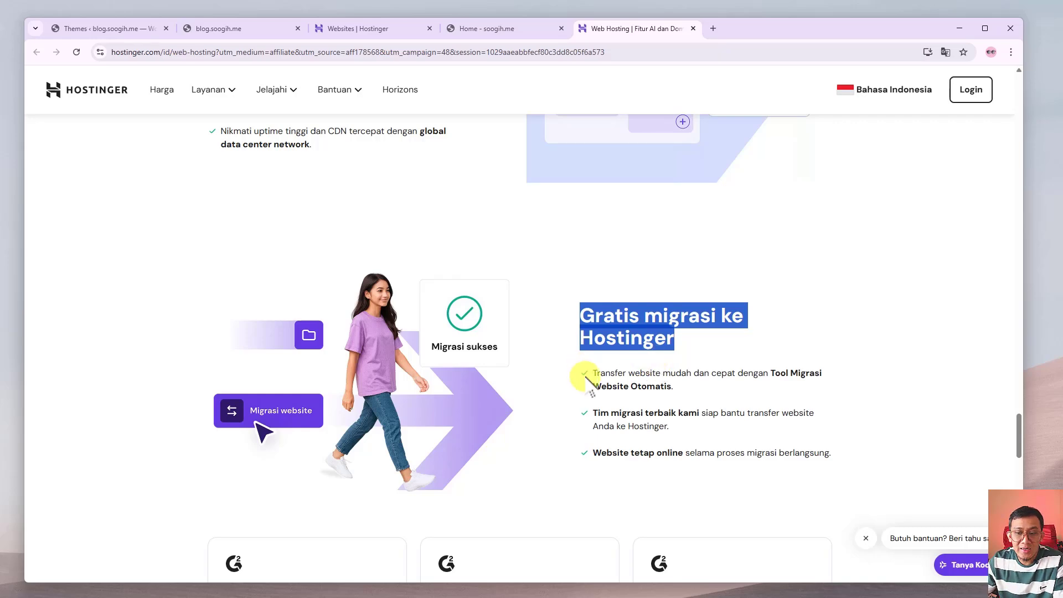
{"action": "scroll", "coordinate": [587, 382], "scroll_direction": "up", "scroll_amount": 5}
{"action": "scroll", "coordinate": [586, 388], "scroll_direction": "up", "scroll_amount": 15}
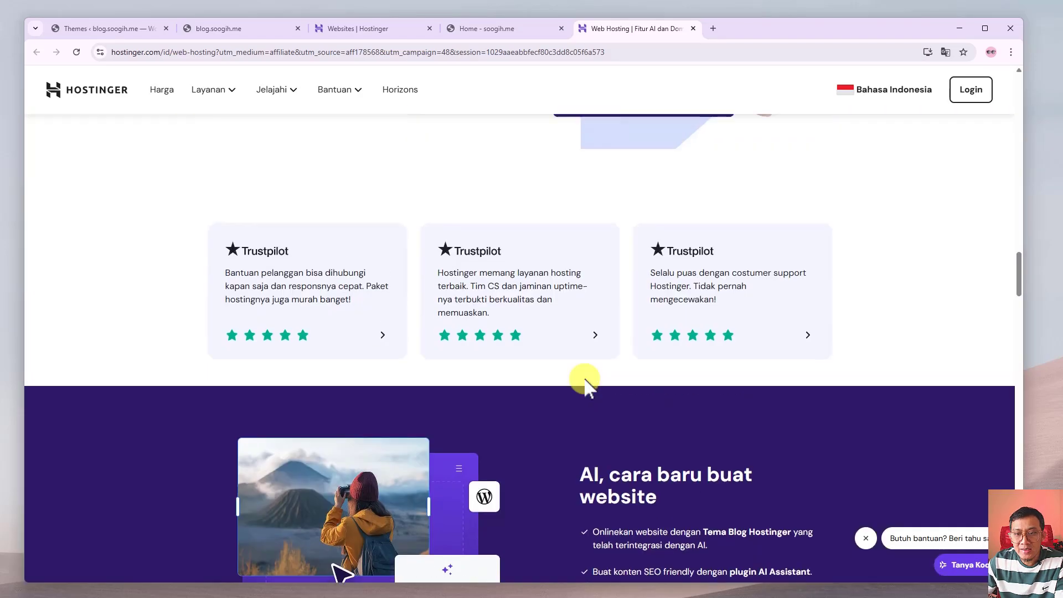
{"action": "scroll", "coordinate": [586, 388], "scroll_direction": "up", "scroll_amount": 20}
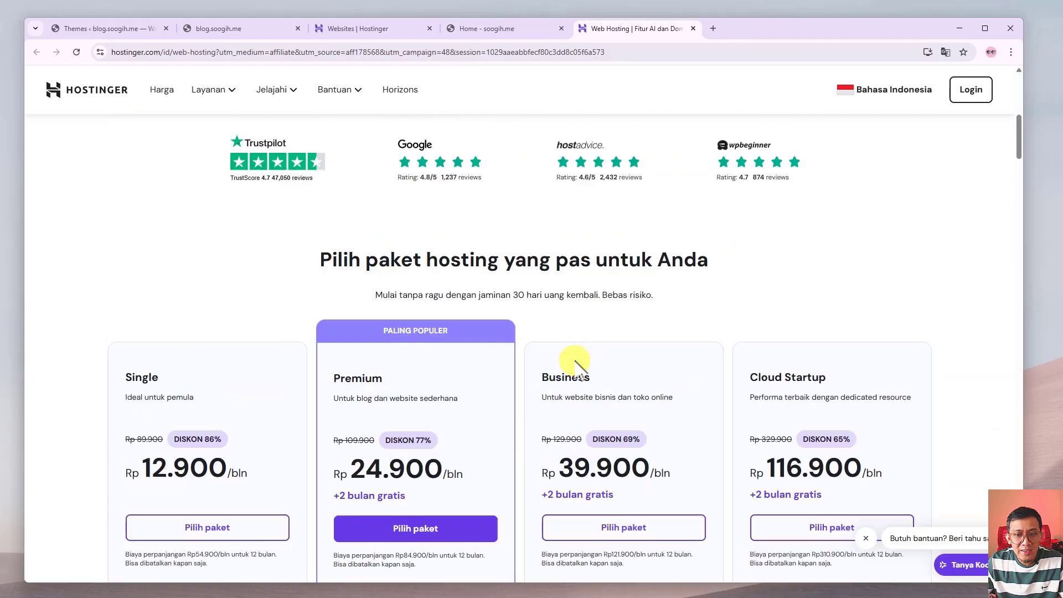
{"action": "scroll", "coordinate": [539, 354], "scroll_direction": "down", "scroll_amount": 5}
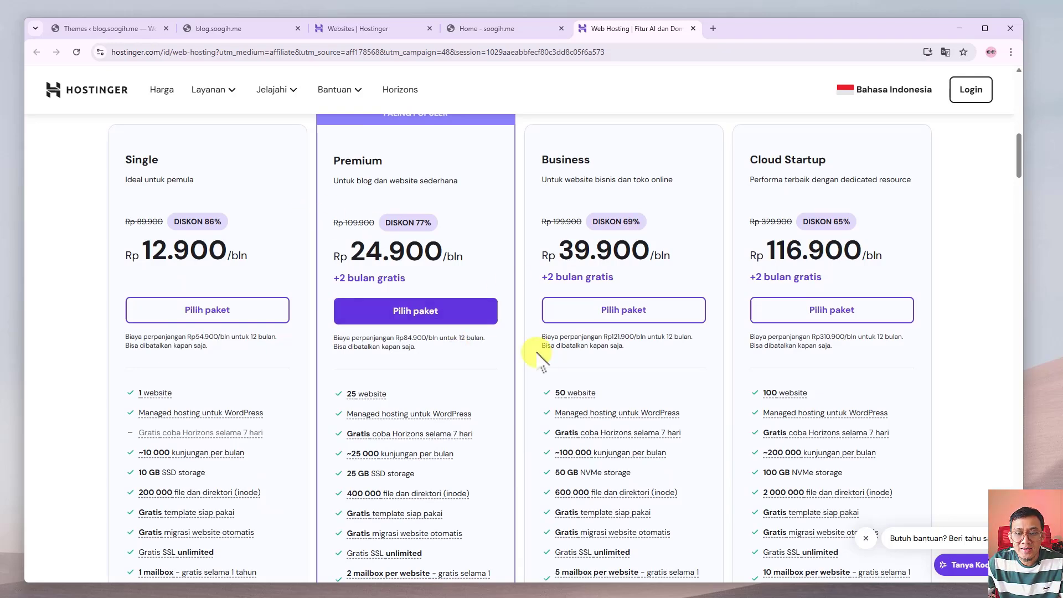
{"action": "scroll", "coordinate": [415, 375], "scroll_direction": "down", "scroll_amount": 3}
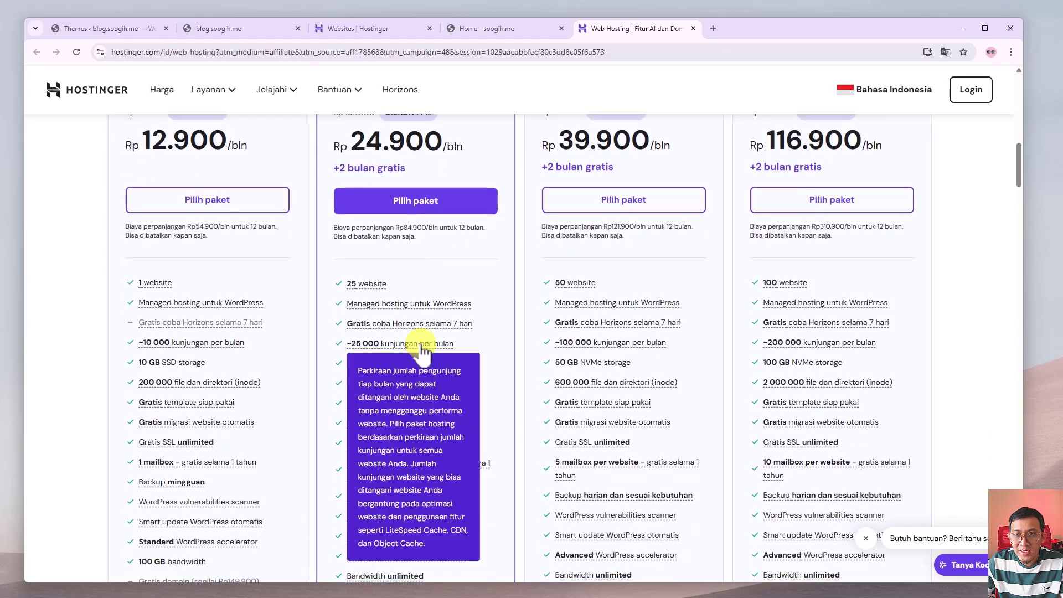
{"action": "scroll", "coordinate": [422, 339], "scroll_direction": "up", "scroll_amount": 4}
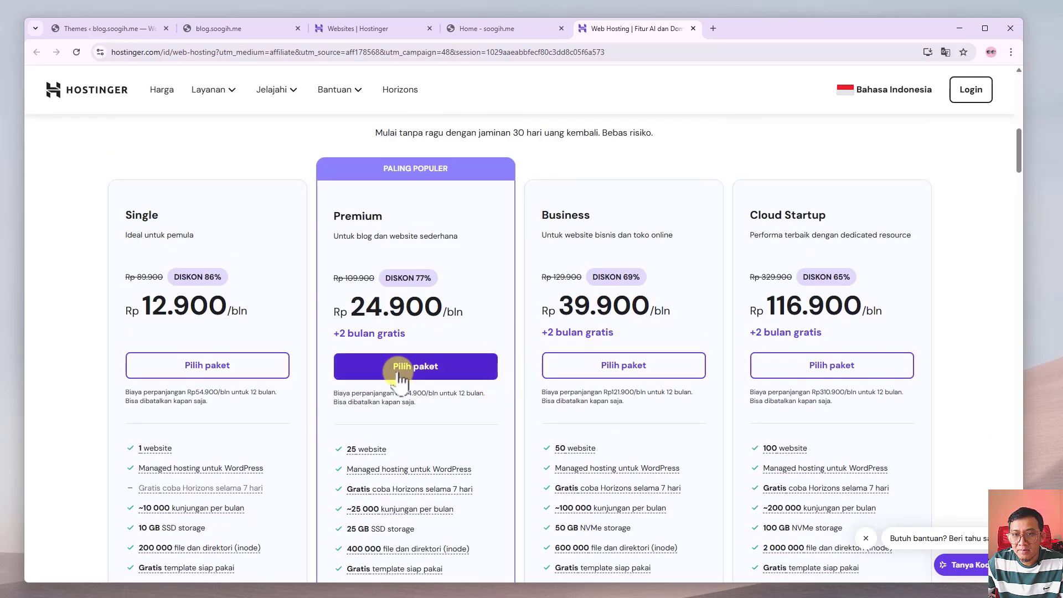
Choose the Business Web Hosting plan with a 12 bulan duration and highlight the subtotal.
{"action": "left_click", "coordinate": [623, 366]}
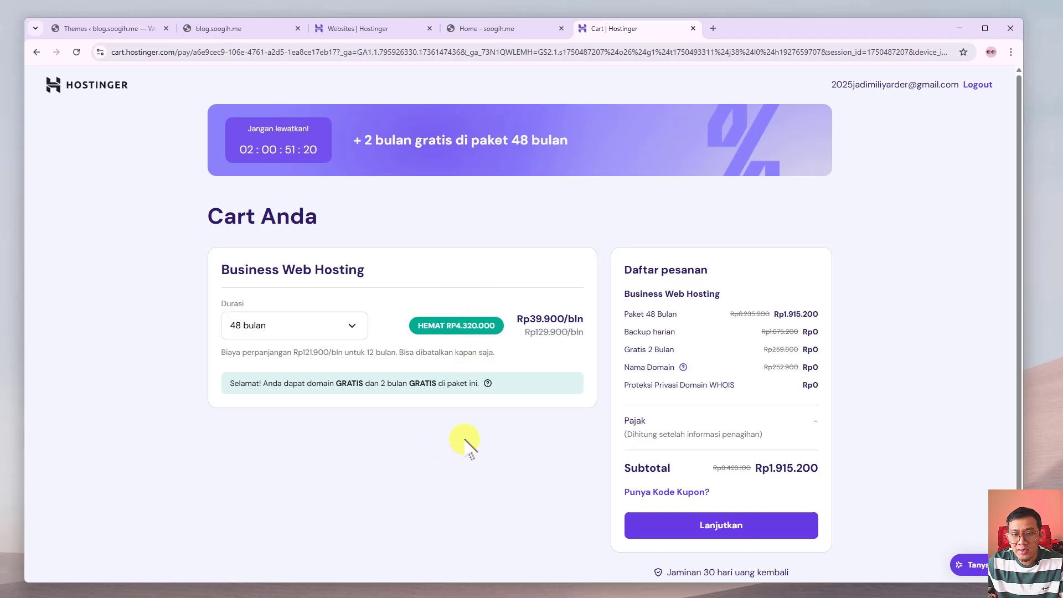
{"action": "left_click", "coordinate": [350, 326]}
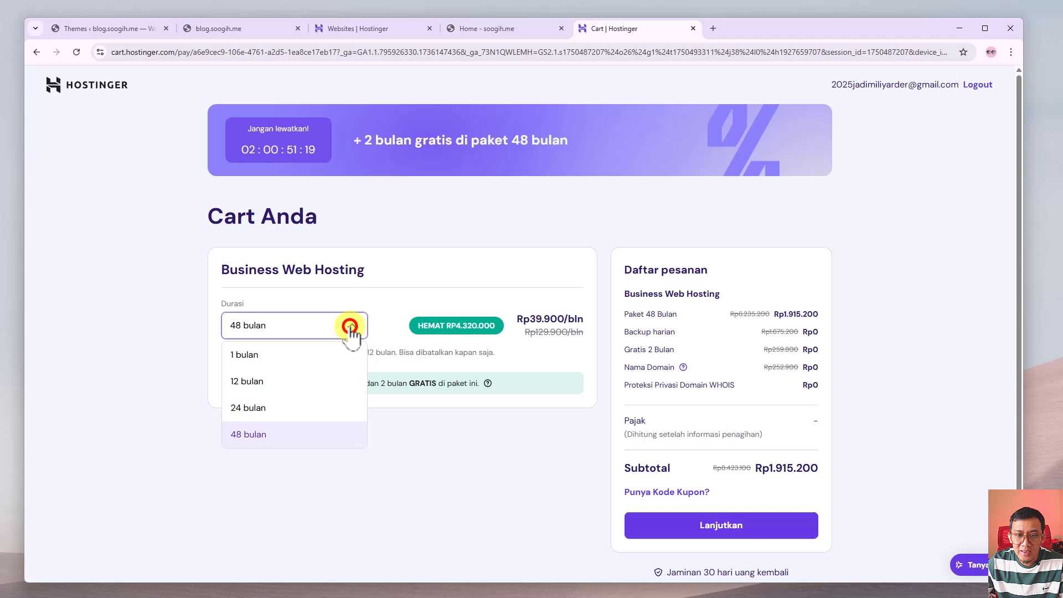
{"action": "left_click", "coordinate": [277, 381]}
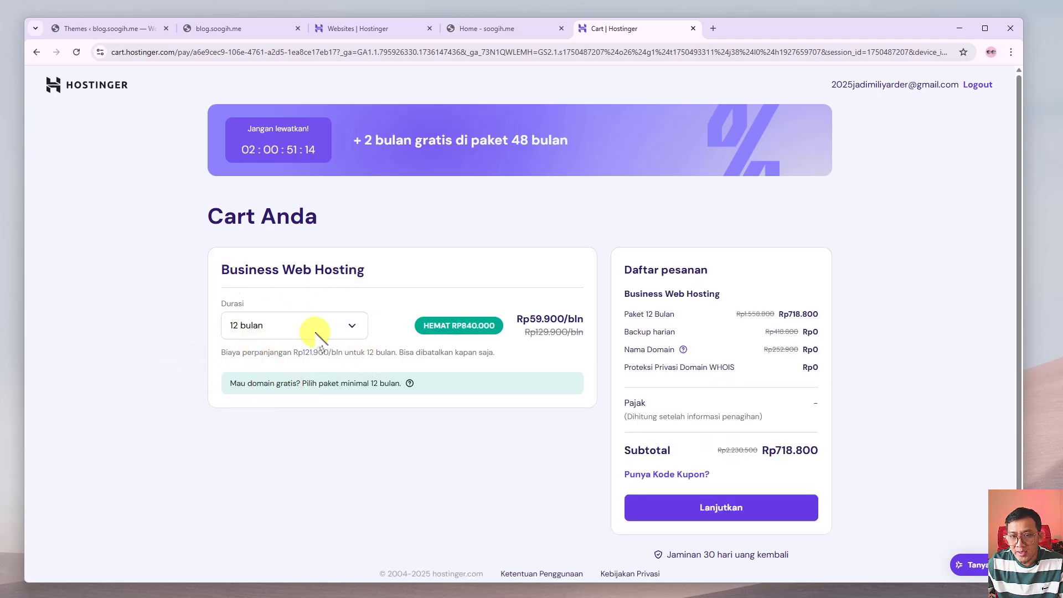
{"action": "scroll", "coordinate": [332, 360], "scroll_direction": "down", "scroll_amount": 1}
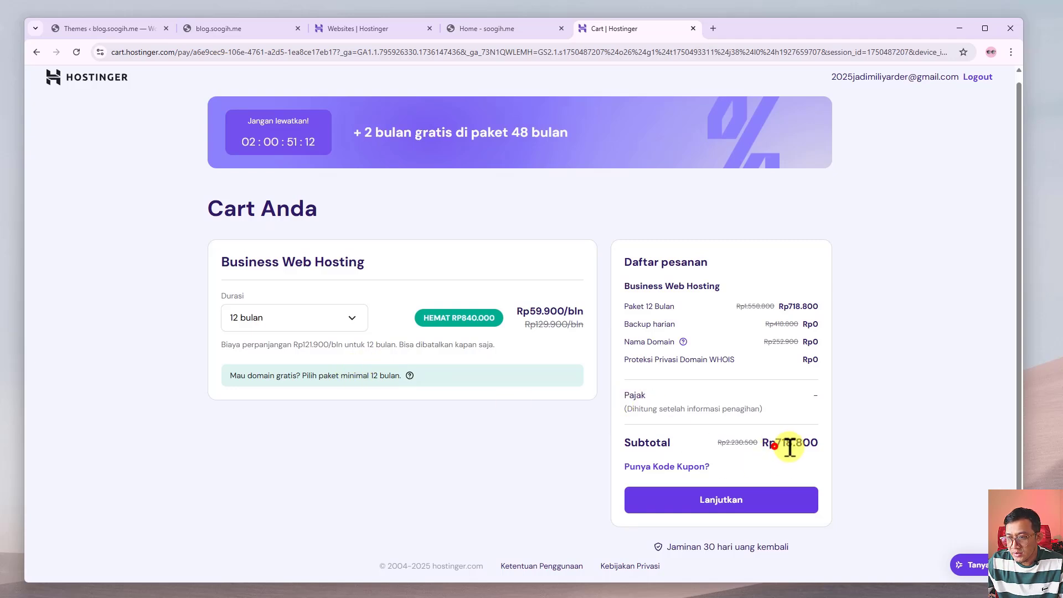
{"action": "left_click_drag", "start_coordinate": [781, 449], "coordinate": [873, 451]}
{"action": "left_click", "coordinate": [878, 450]}
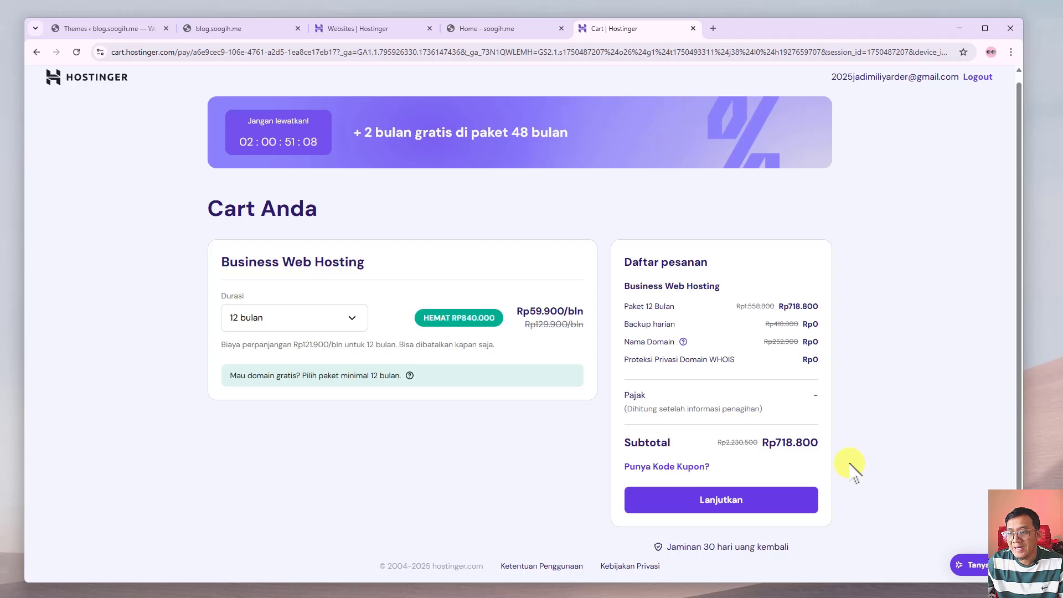
Apply coupon DHIKAHST and highlight the discounted subtotal of Rp646.920.
{"action": "left_click", "coordinate": [667, 467]}
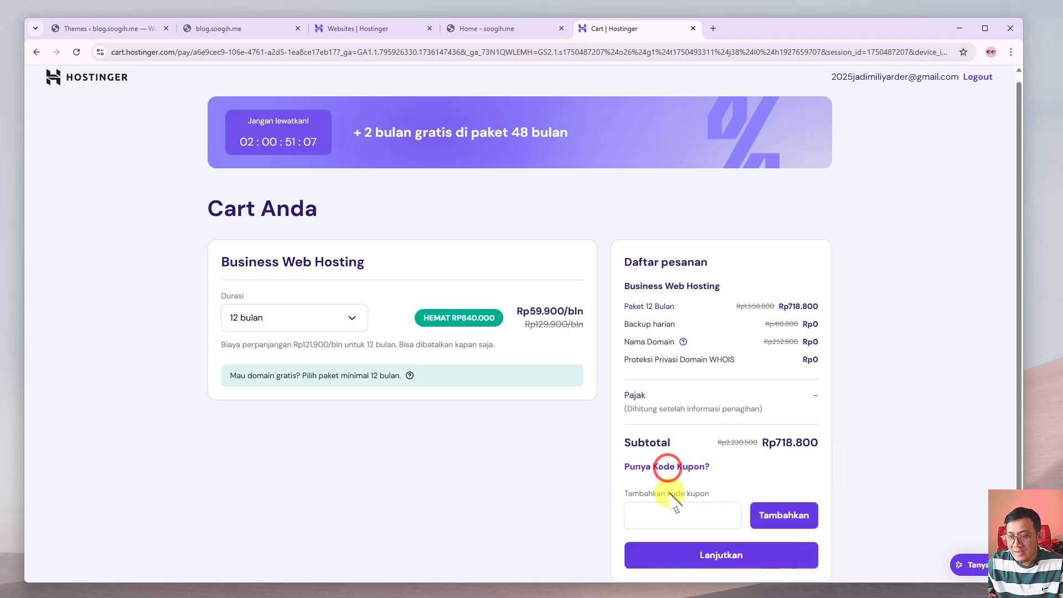
{"action": "left_click", "coordinate": [704, 514]}
{"action": "scroll", "coordinate": [686, 464], "scroll_direction": "down", "scroll_amount": 1}
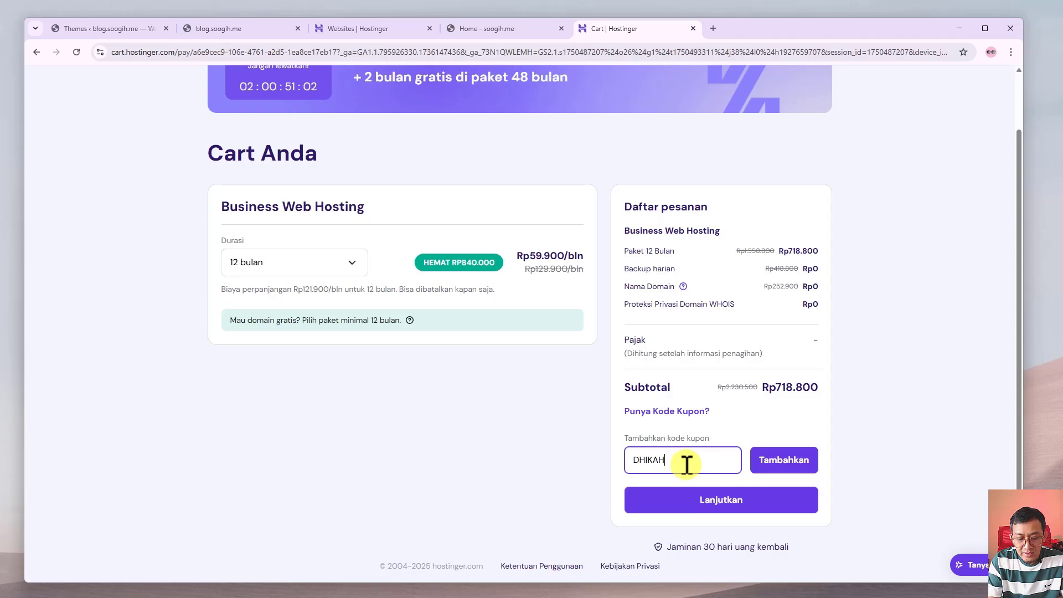
{"action": "left_click", "coordinate": [523, 455]}
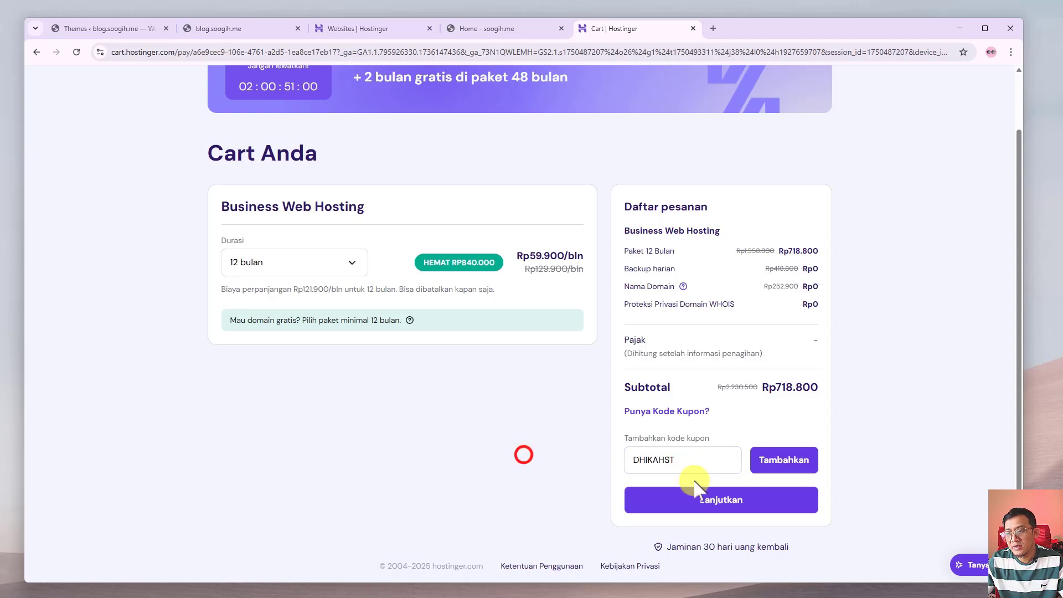
{"action": "left_click", "coordinate": [786, 465]}
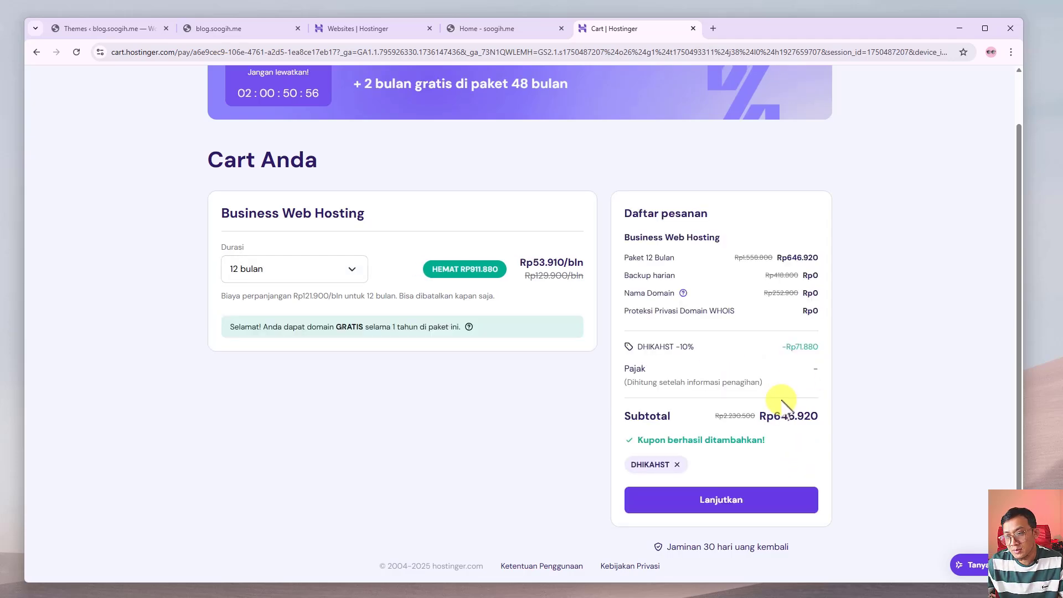
{"action": "left_click_drag", "start_coordinate": [772, 419], "coordinate": [847, 417]}
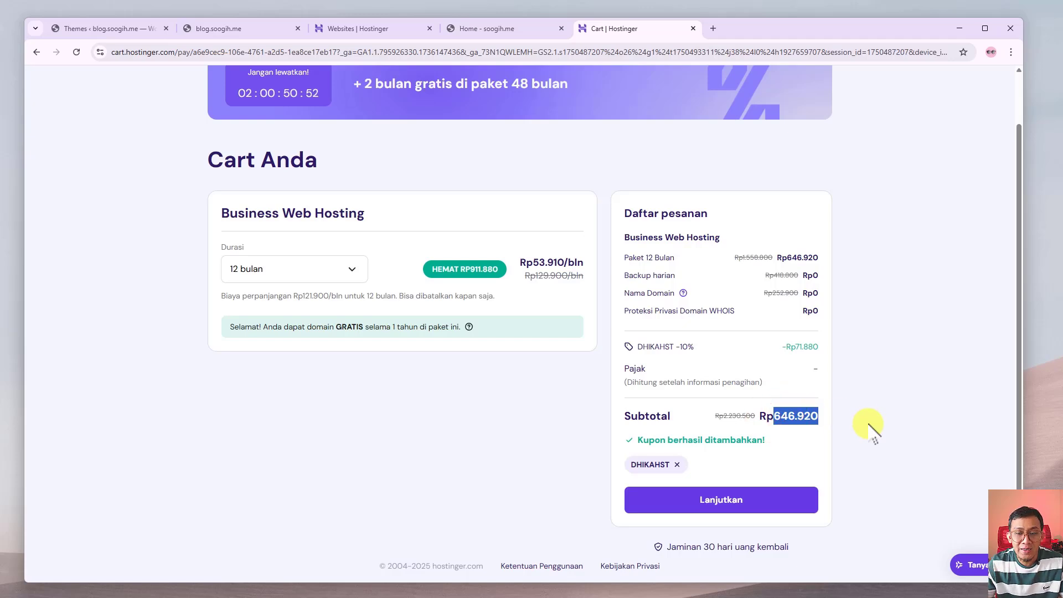
{"action": "scroll", "coordinate": [500, 467], "scroll_direction": "up", "scroll_amount": 1}
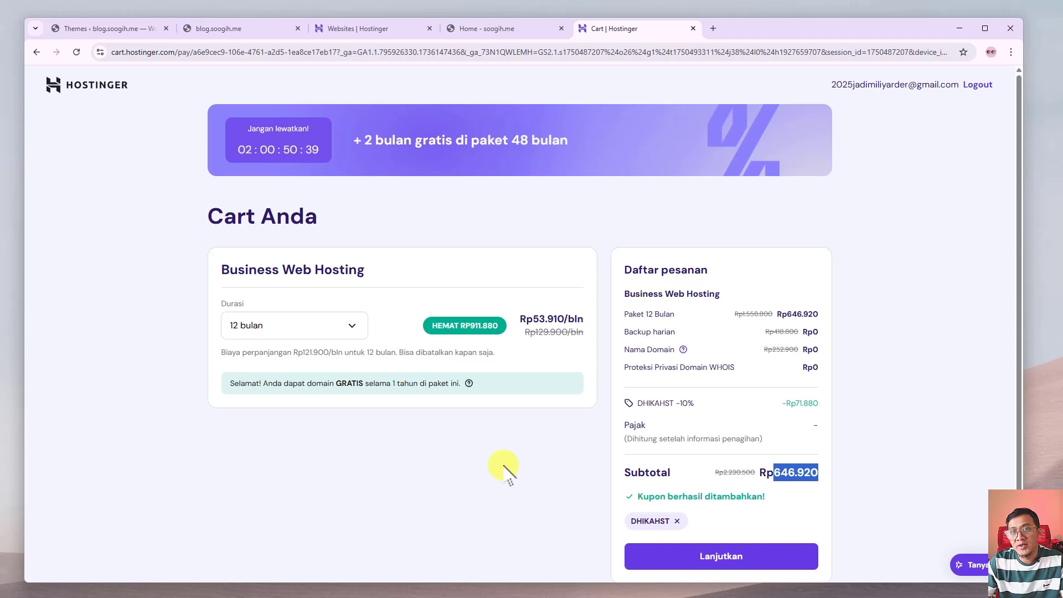
{"action": "scroll", "coordinate": [512, 493], "scroll_direction": "down", "scroll_amount": 1}
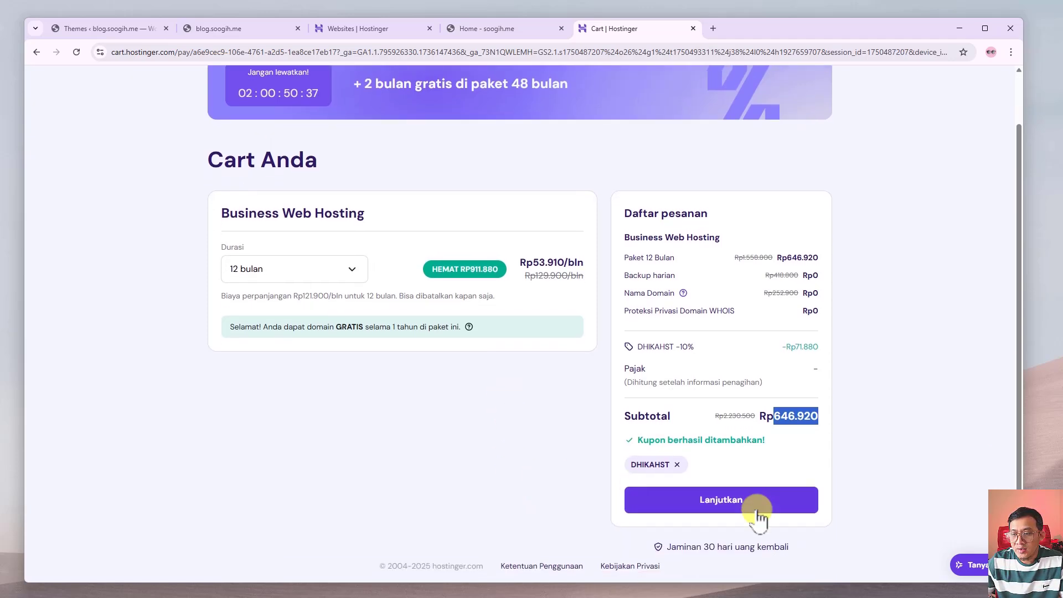
{"action": "left_click", "coordinate": [575, 458]}
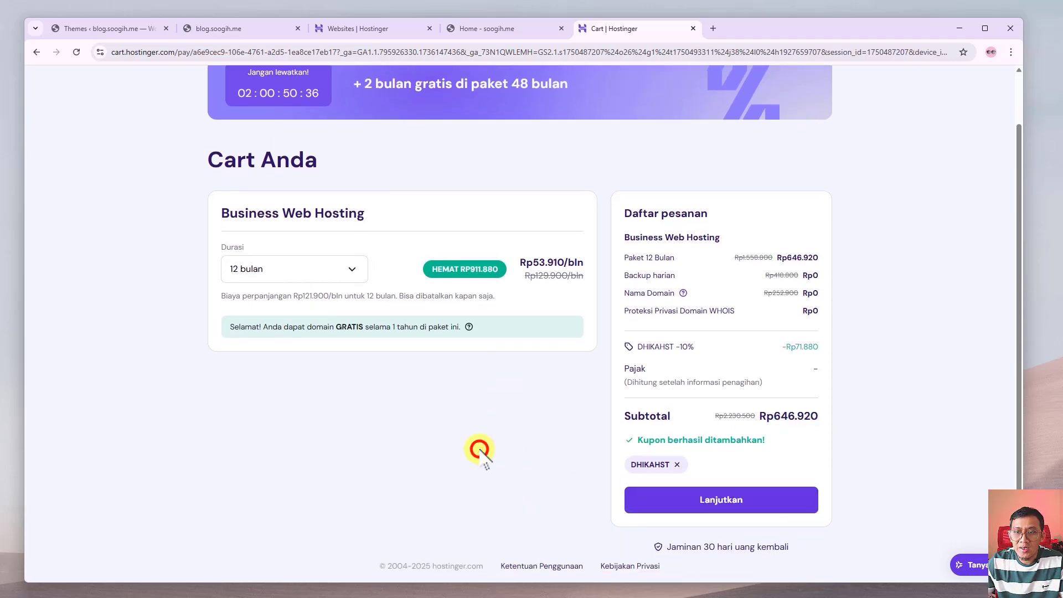
Check the hPanel list of four soogih.me sites, then switch to the live soogih.me homepage.
{"action": "left_click", "coordinate": [368, 35]}
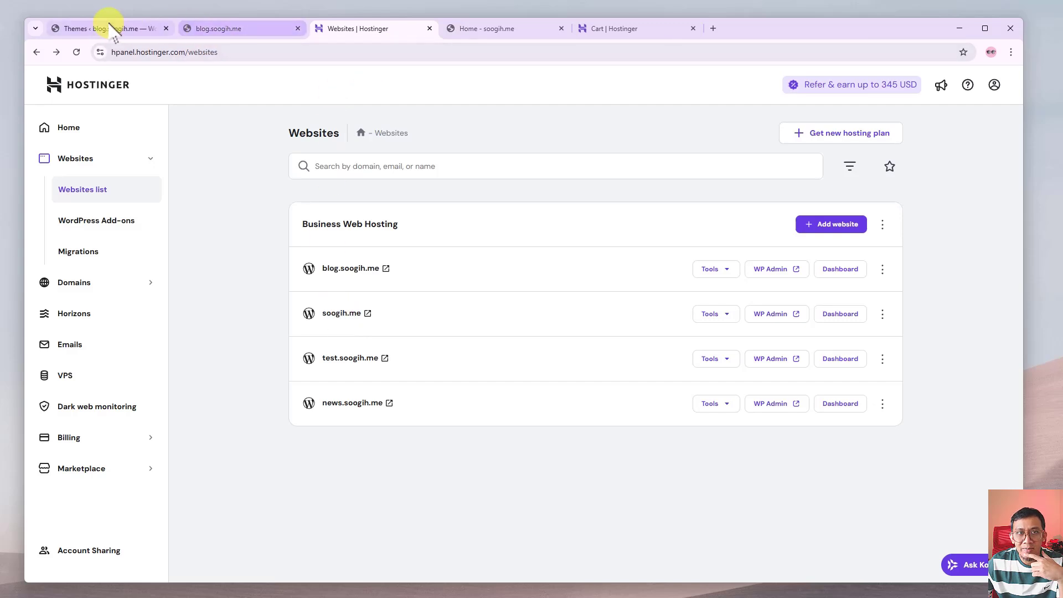
{"action": "left_click", "coordinate": [501, 28]}
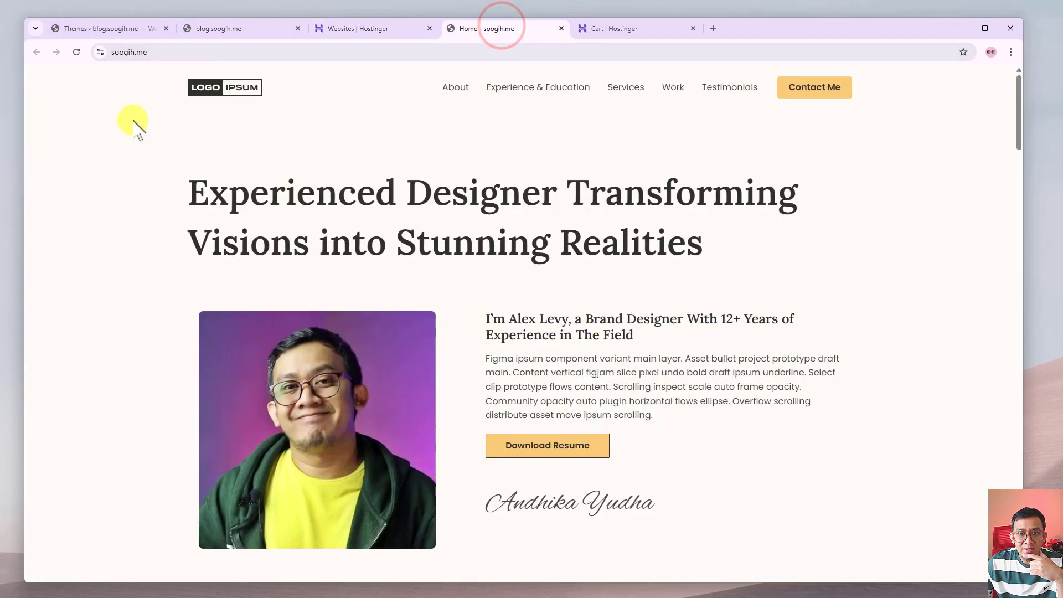
Scroll through the soogih.me portfolio homepage, noting its address, then return to the hPanel websites list.
{"action": "left_click", "coordinate": [155, 52]}
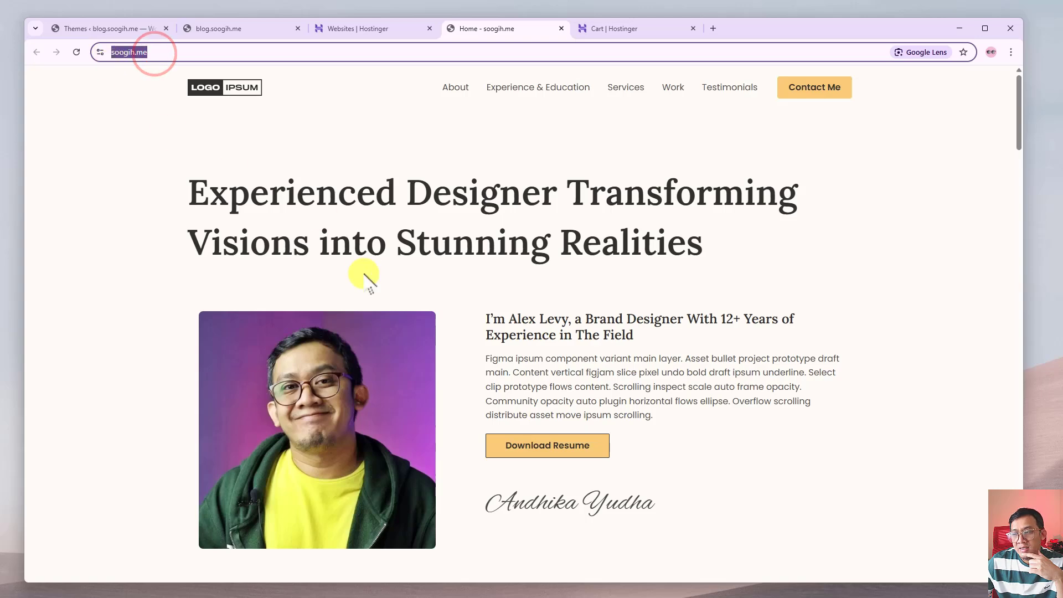
{"action": "scroll", "coordinate": [367, 287], "scroll_direction": "down", "scroll_amount": 15}
{"action": "scroll", "coordinate": [421, 356], "scroll_direction": "up", "scroll_amount": 3}
{"action": "scroll", "coordinate": [430, 355], "scroll_direction": "up", "scroll_amount": 12}
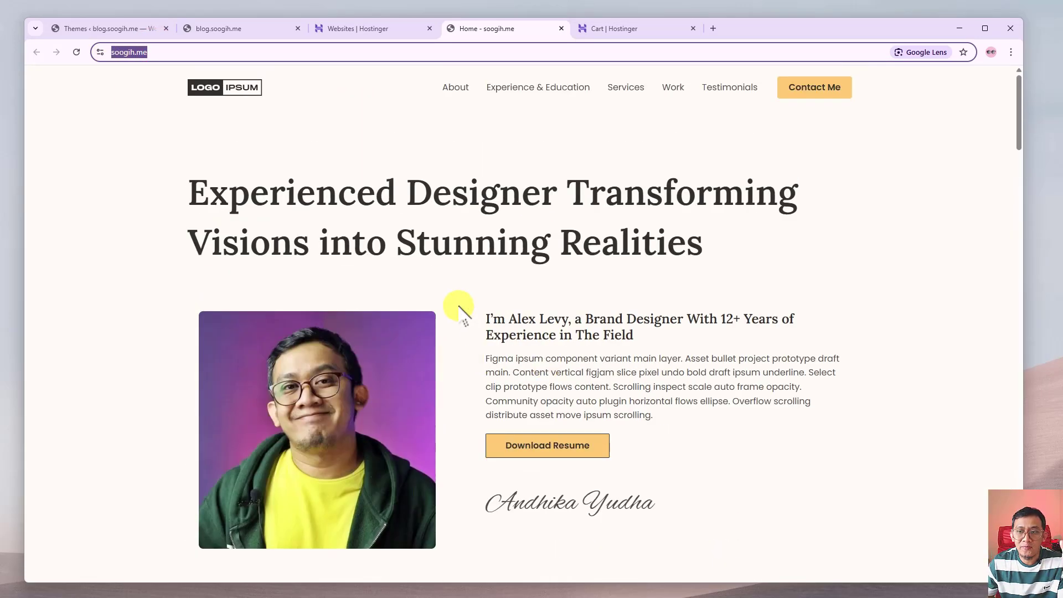
{"action": "scroll", "coordinate": [456, 351], "scroll_direction": "down", "scroll_amount": 13}
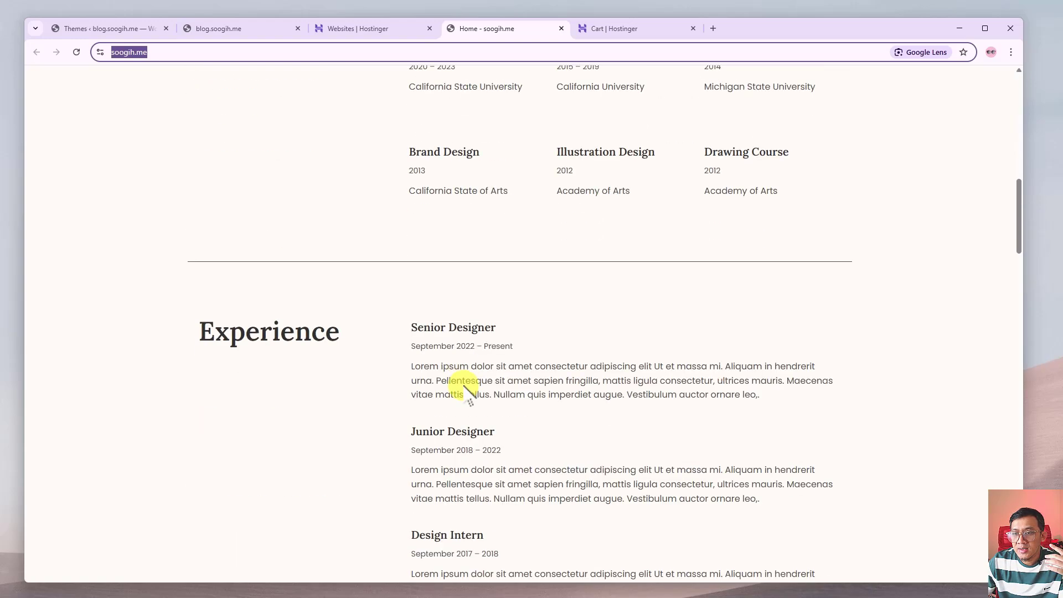
{"action": "scroll", "coordinate": [468, 394], "scroll_direction": "down", "scroll_amount": 3}
{"action": "scroll", "coordinate": [467, 398], "scroll_direction": "up", "scroll_amount": 15}
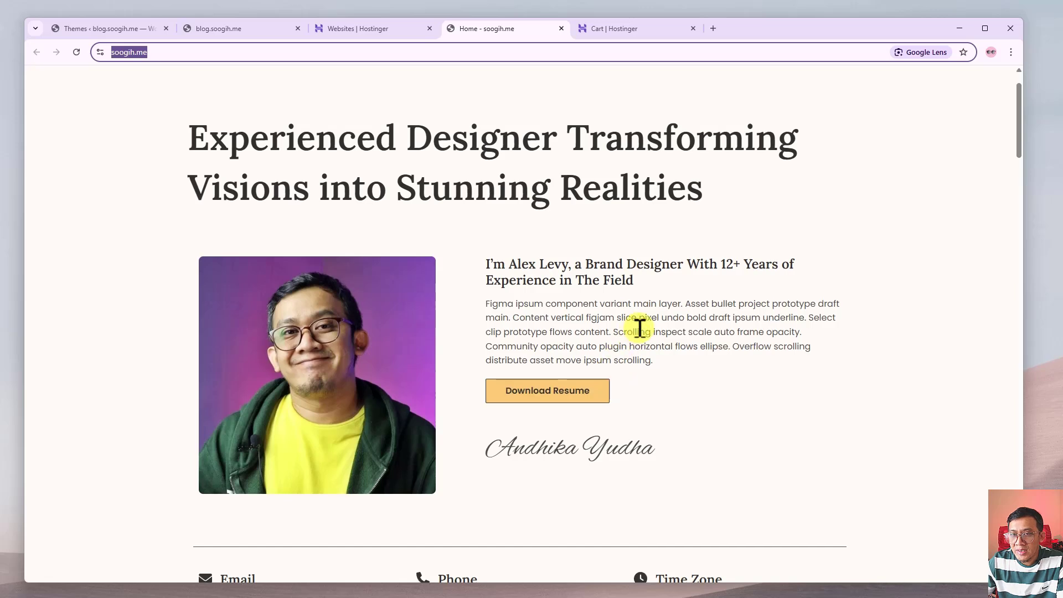
{"action": "scroll", "coordinate": [636, 332], "scroll_direction": "up", "scroll_amount": 1}
{"action": "left_click", "coordinate": [125, 231]}
{"action": "left_click", "coordinate": [177, 52]}
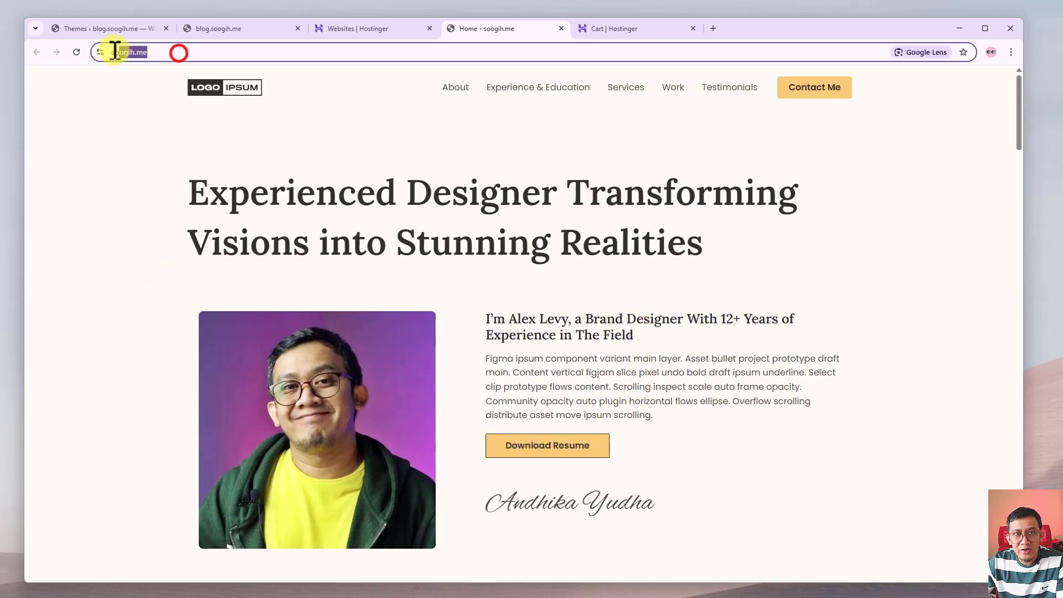
{"action": "left_click", "coordinate": [133, 116]}
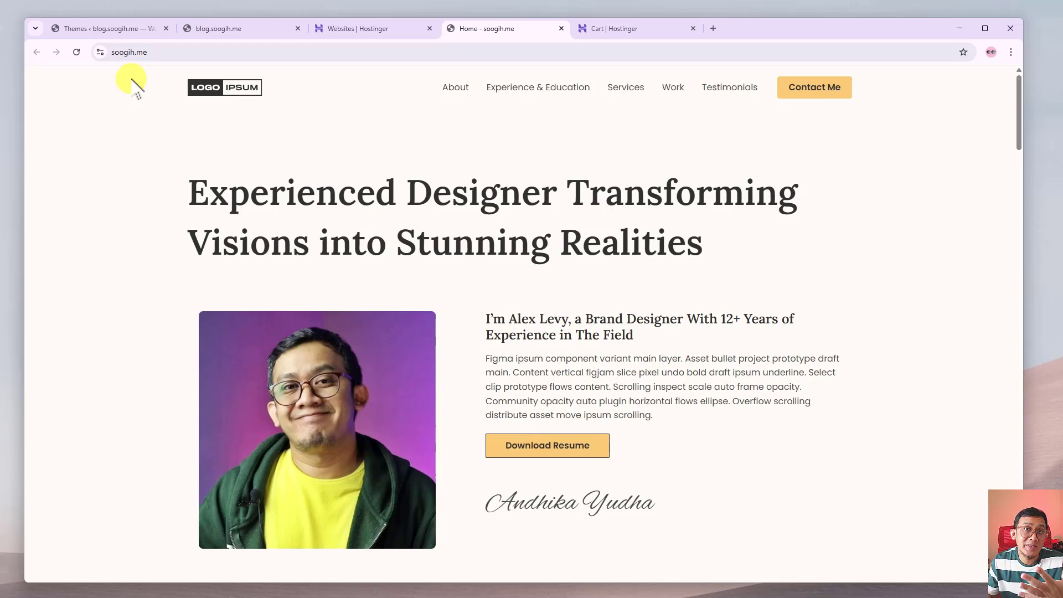
{"action": "left_click", "coordinate": [234, 176]}
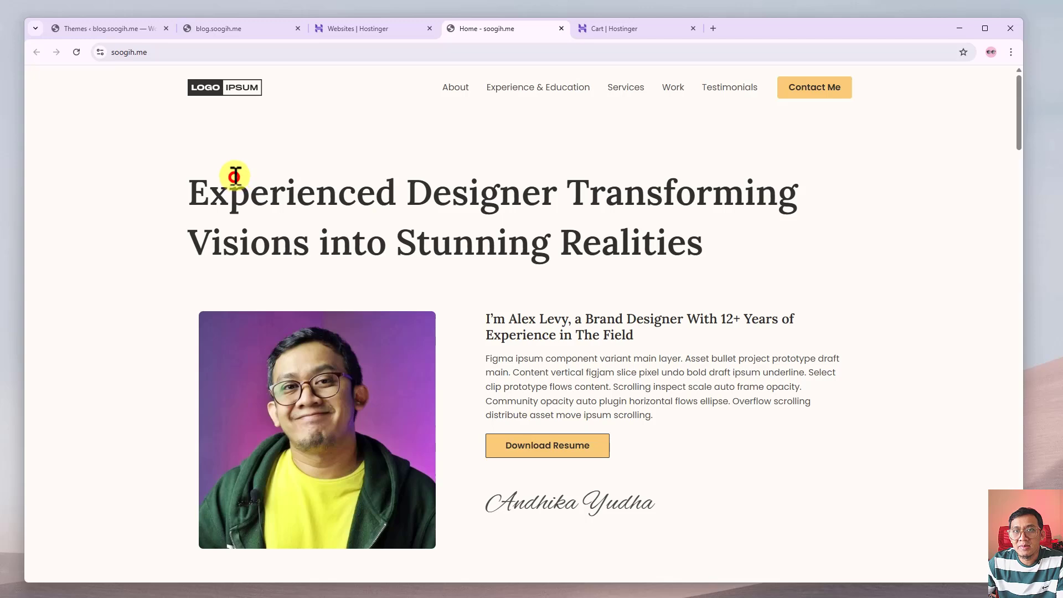
{"action": "left_click", "coordinate": [345, 30]}
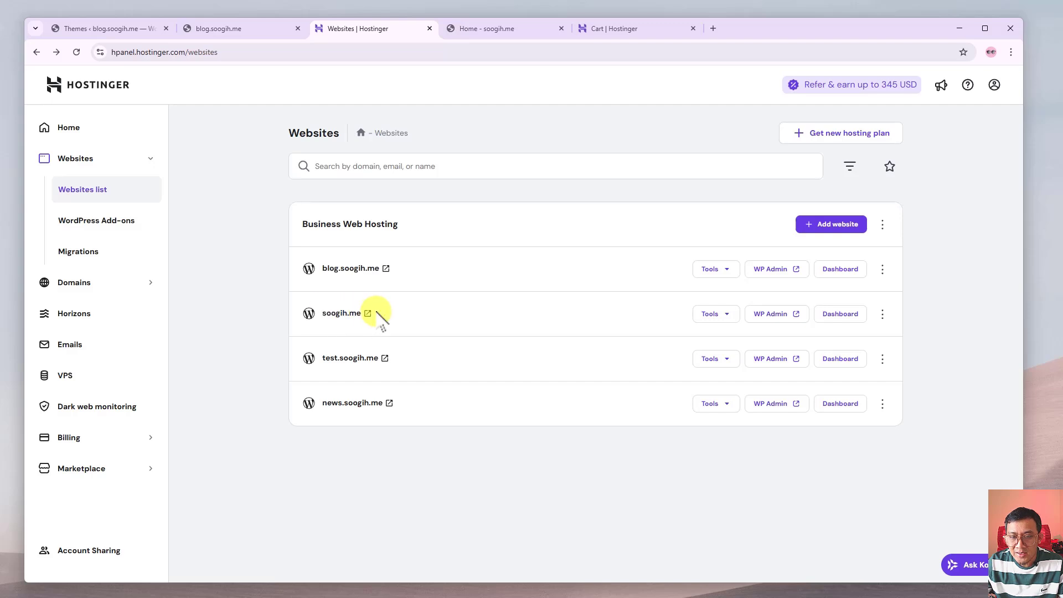
Choose Change domain for soogih.me, tick the data-loss acknowledgement and confirm.
{"action": "left_click", "coordinate": [882, 314]}
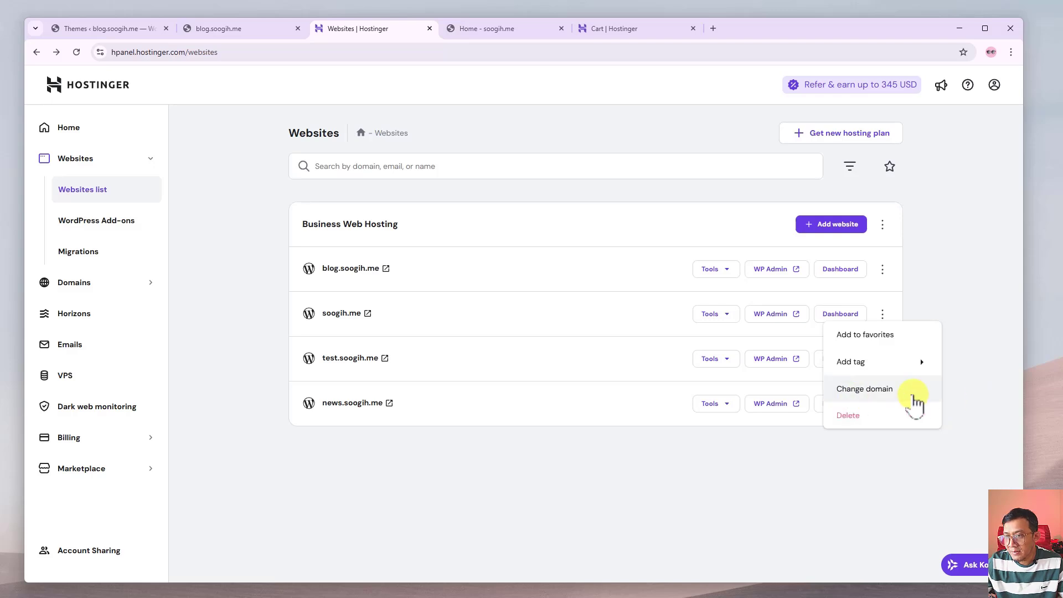
{"action": "left_click", "coordinate": [883, 390]}
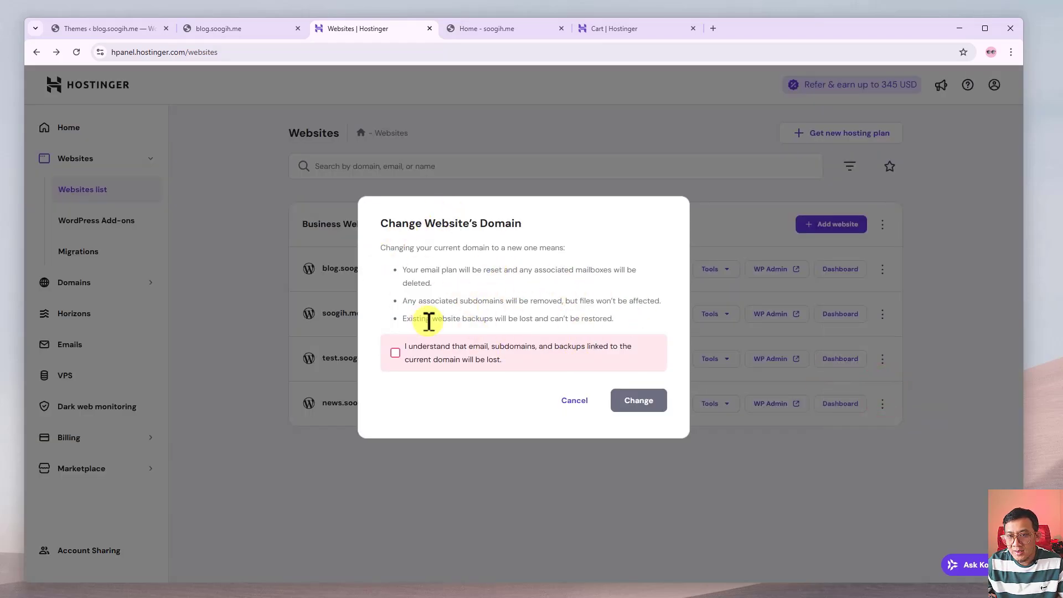
{"action": "left_click", "coordinate": [395, 356]}
{"action": "left_click", "coordinate": [395, 354]}
{"action": "left_click", "coordinate": [621, 400]}
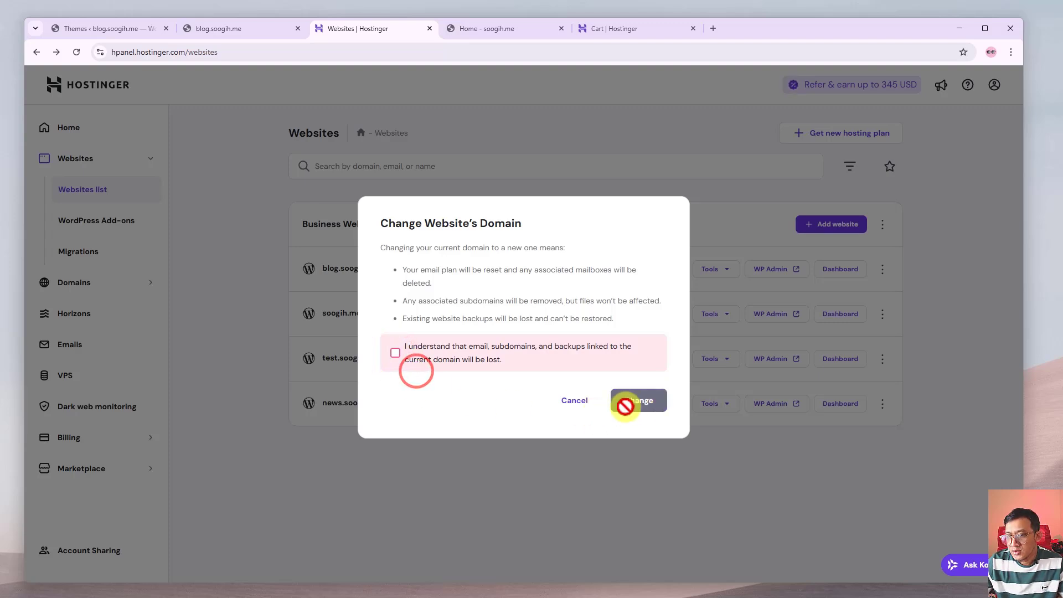
{"action": "left_click", "coordinate": [396, 354]}
{"action": "left_click", "coordinate": [640, 404]}
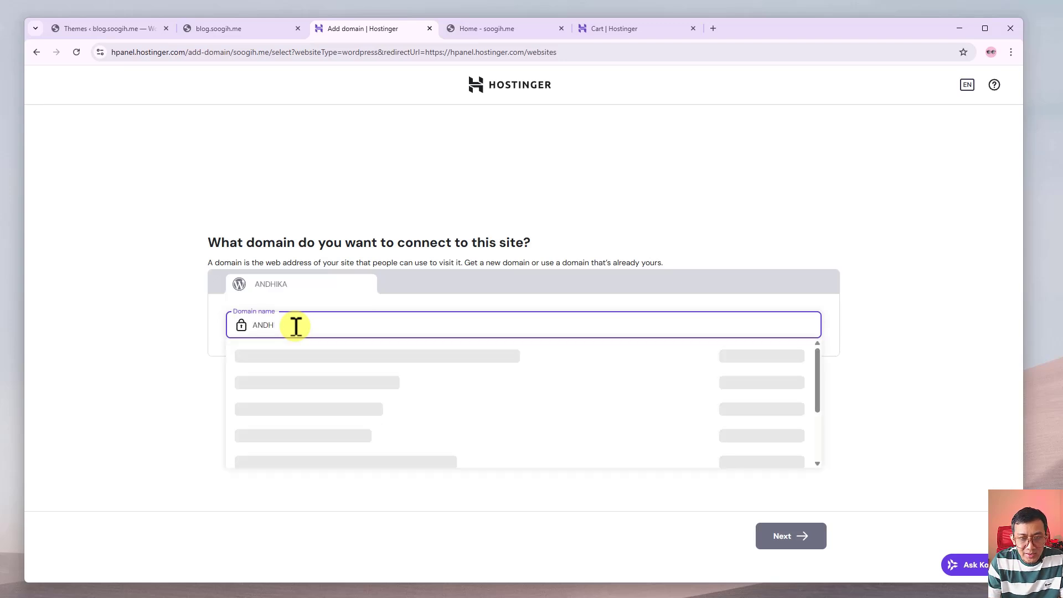
{"action": "key", "text": "BackSpace"}
{"action": "key", "text": "BackSpace"}
{"action": "key", "text": "BackSpace"}
{"action": "key", "text": "BackSpace"}
{"action": "type", "text": "andhikayudha"}
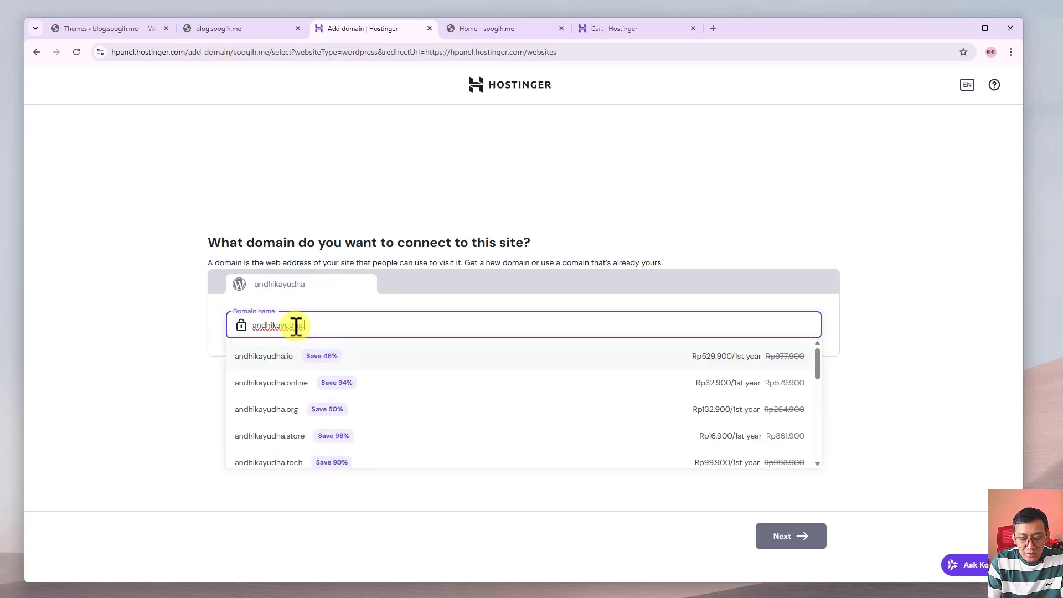
{"action": "type", "text": ".xyz"}
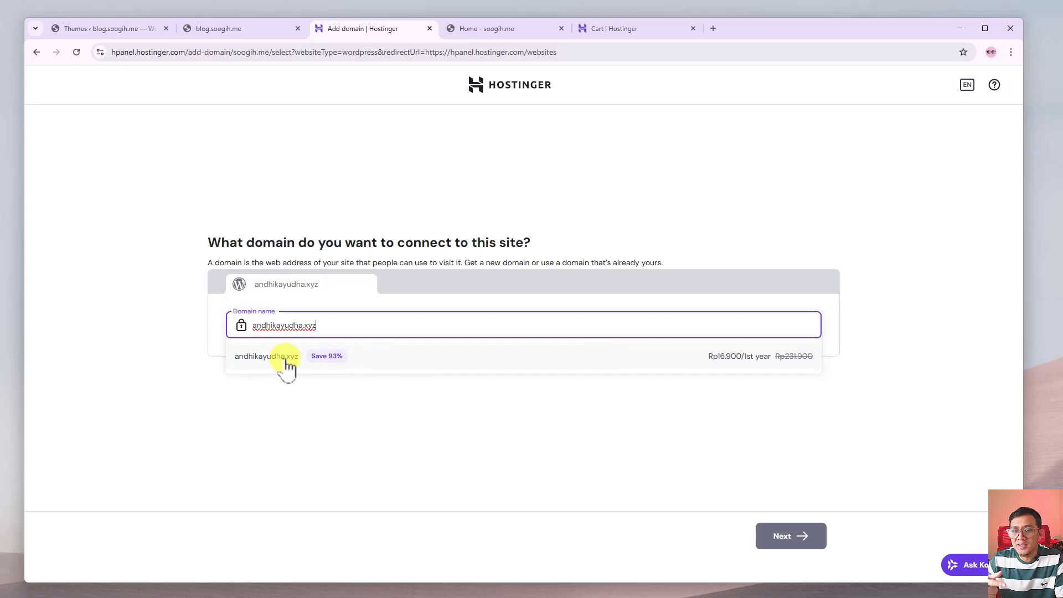
Replace the typed profil.soogih.me with andhika.soogih.me, pick it as the free subdomain, and continue.
{"action": "left_click", "coordinate": [498, 422]}
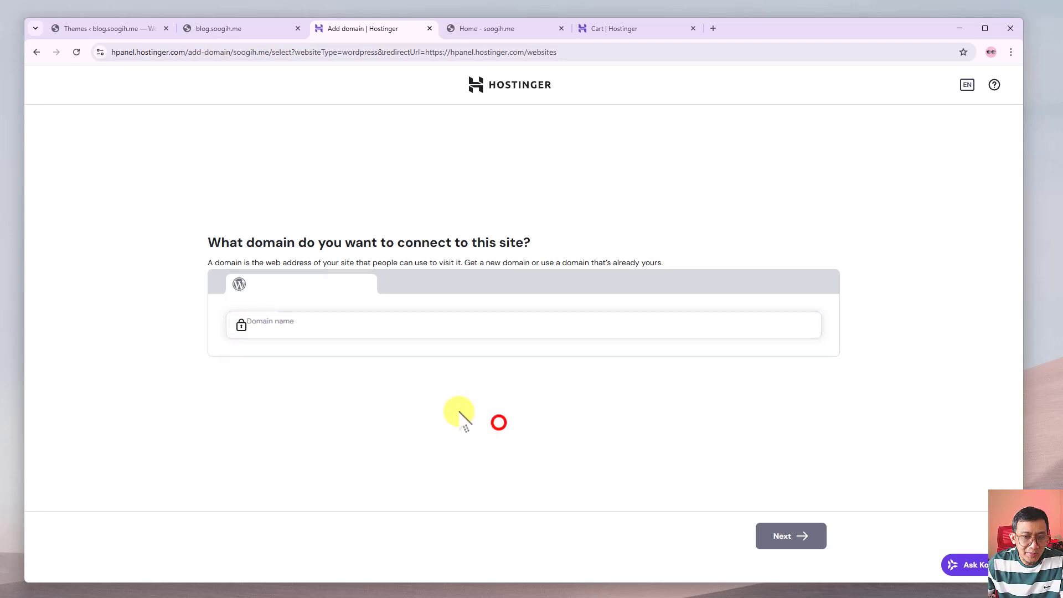
{"action": "left_click", "coordinate": [313, 325]}
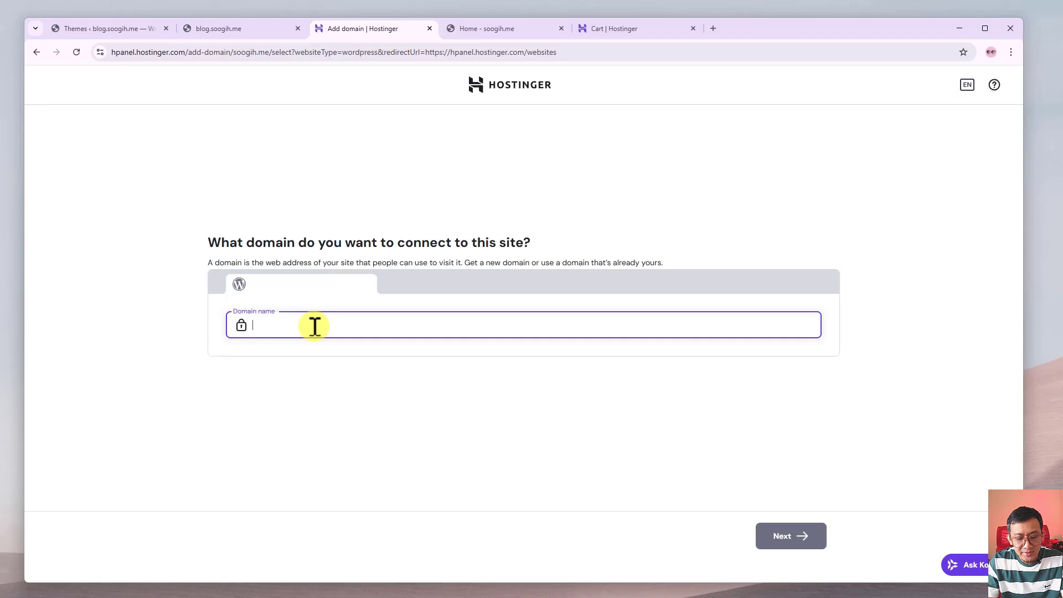
{"action": "type", "text": "profil"}
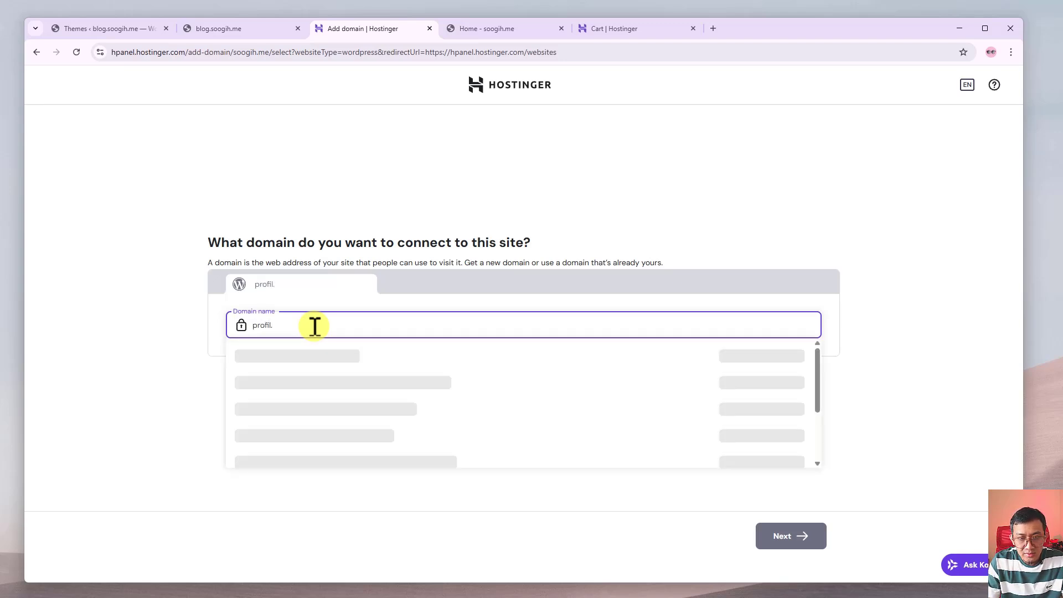
{"action": "type", "text": ".soog"}
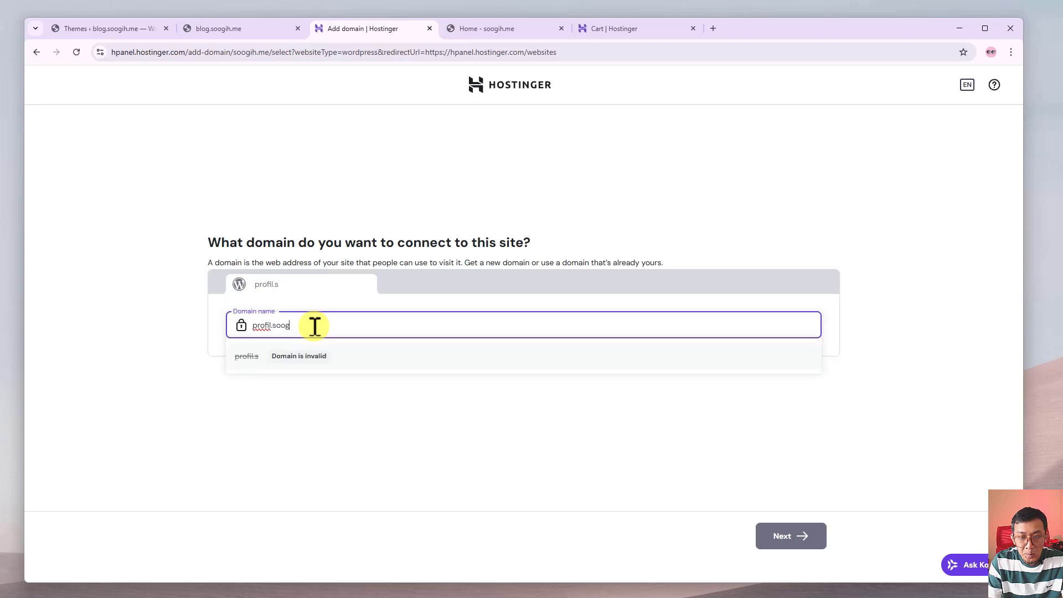
{"action": "type", "text": "ih.m"}
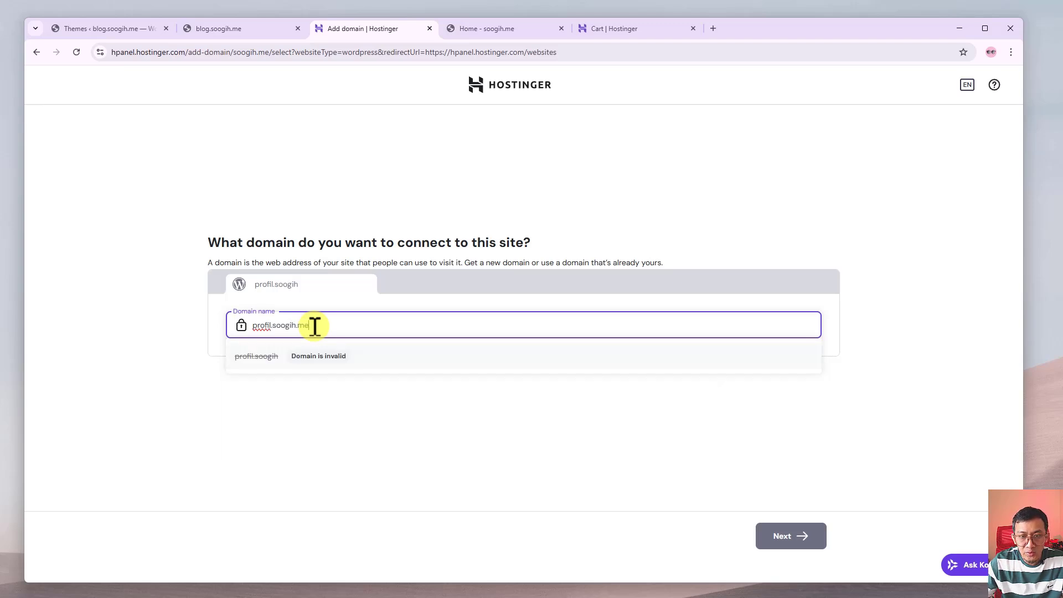
{"action": "type", "text": "e"}
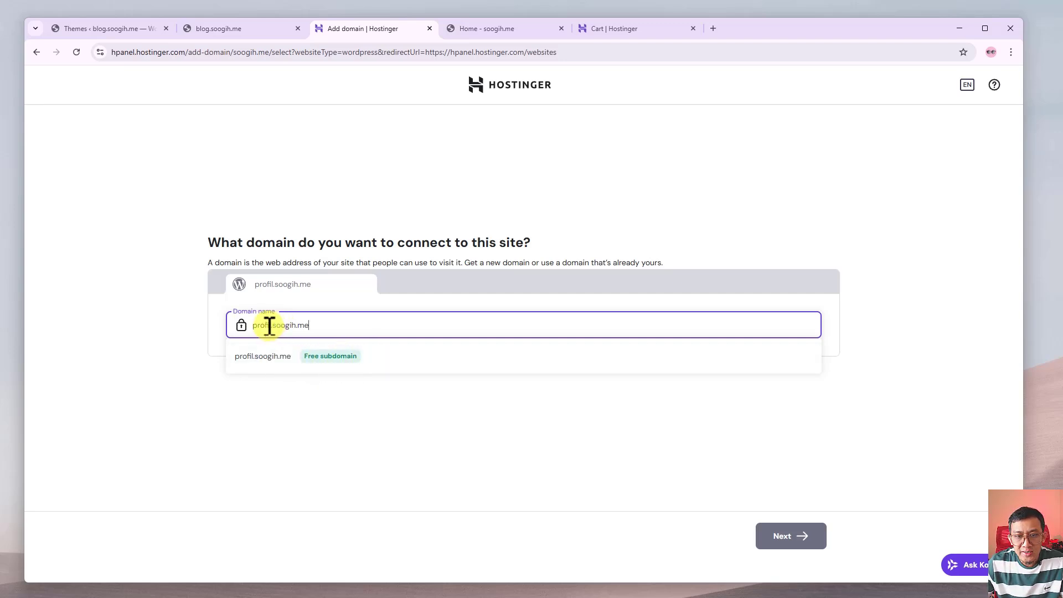
{"action": "left_click_drag", "start_coordinate": [270, 324], "coordinate": [239, 327]}
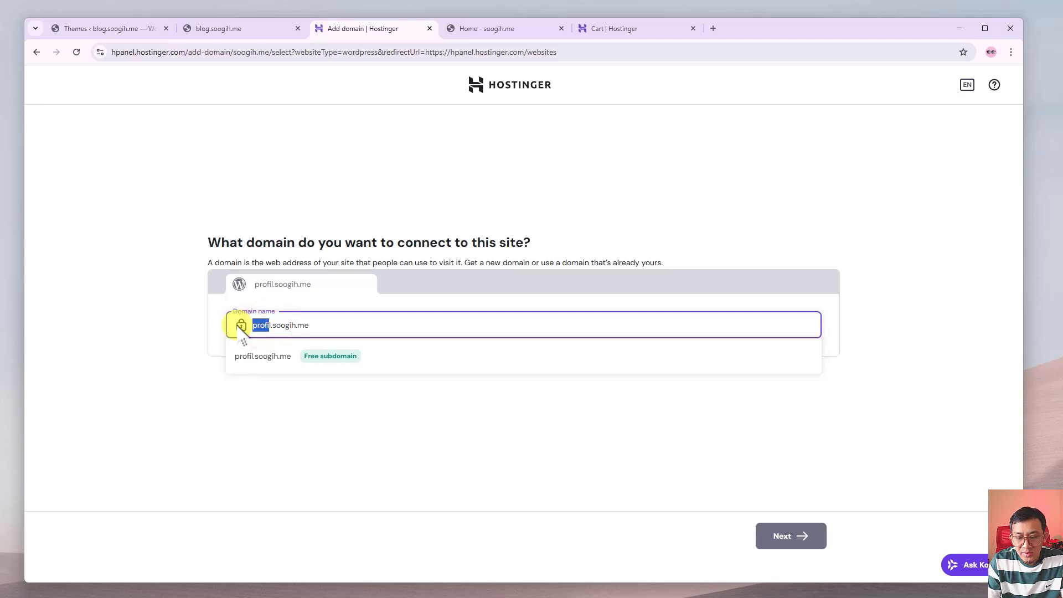
{"action": "key", "text": "BackSpace"}
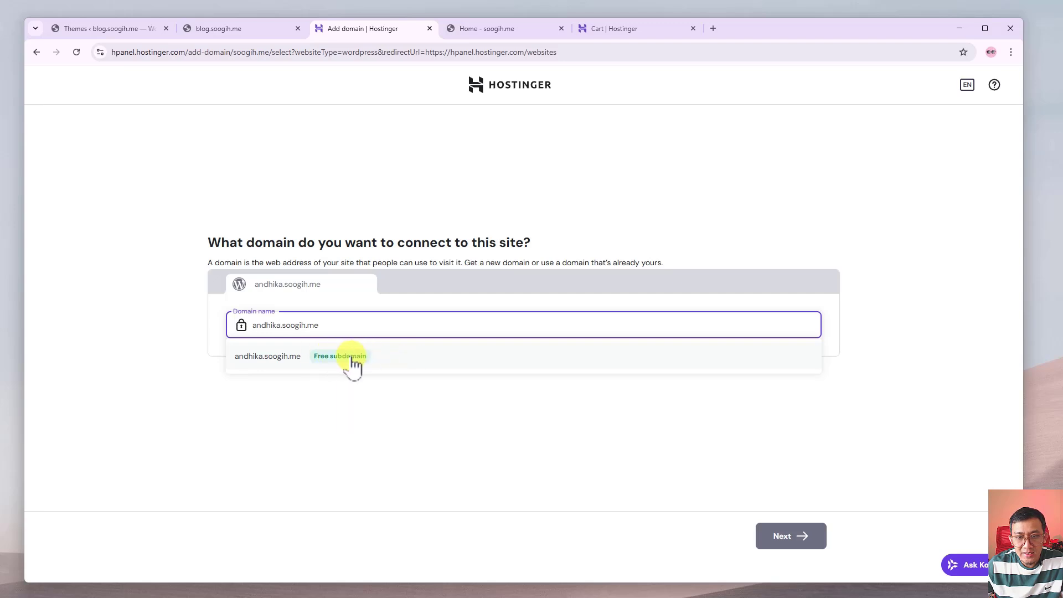
{"action": "left_click_drag", "start_coordinate": [326, 330], "coordinate": [244, 327]}
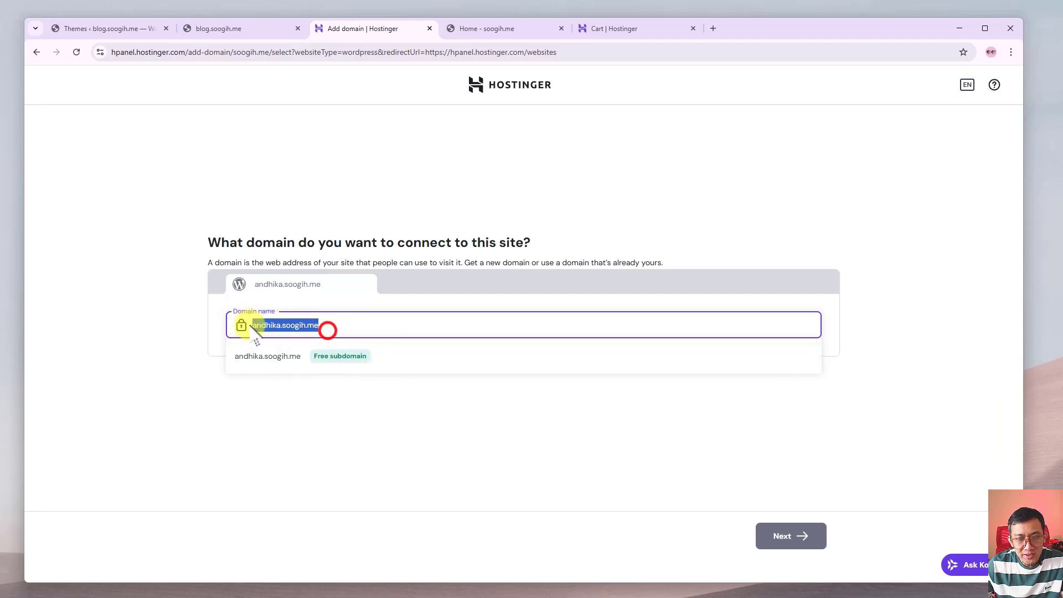
{"action": "left_click", "coordinate": [338, 360]}
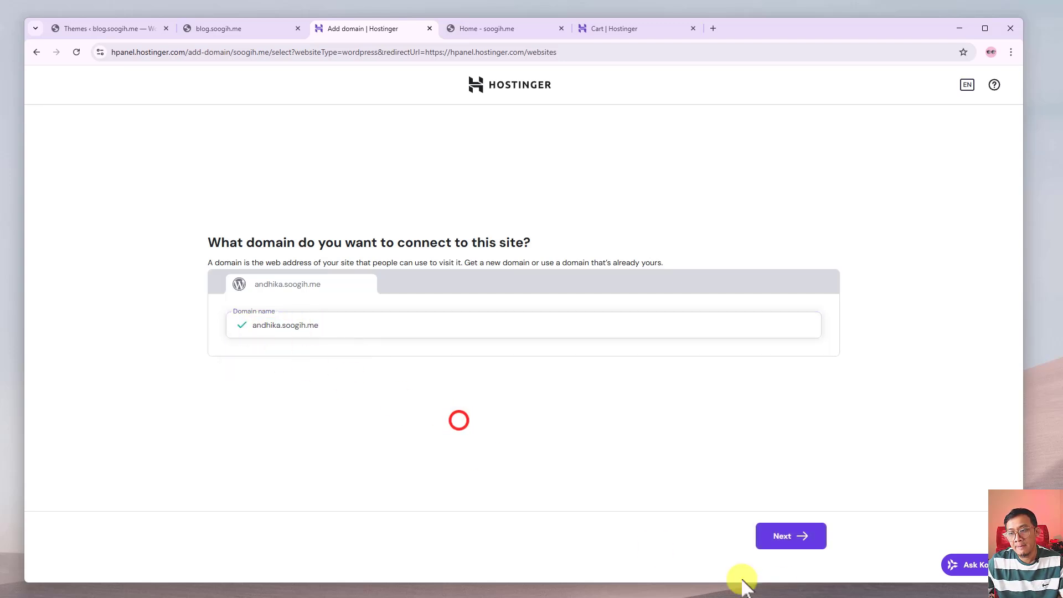
{"action": "left_click", "coordinate": [786, 537]}
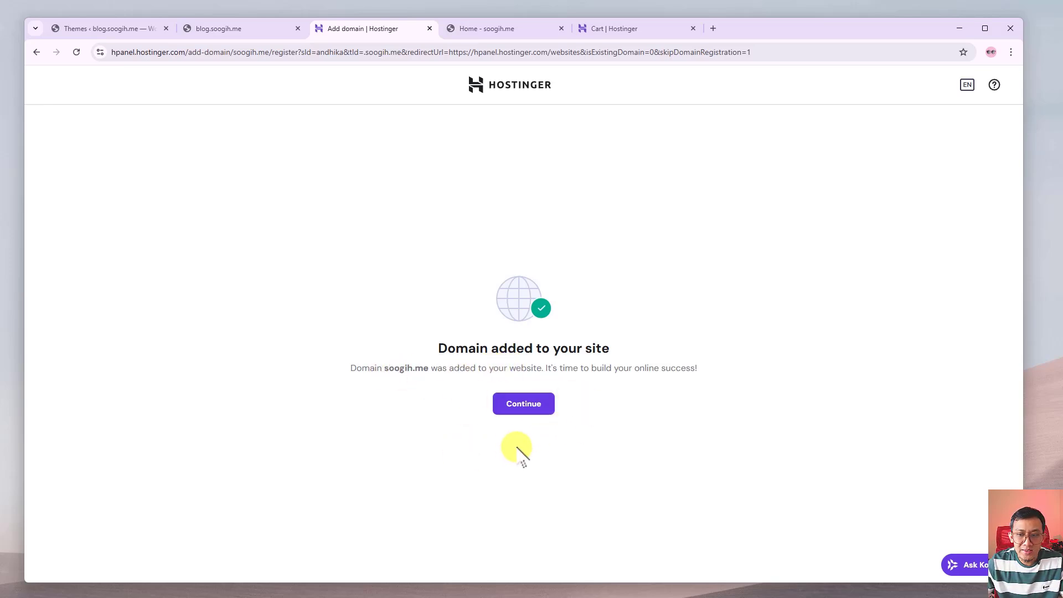
Continue past the confirmation and highlight the 'Website being deleted' and 'Connecting domain name' statuses and andhika.soogih.me.
{"action": "left_click", "coordinate": [526, 409]}
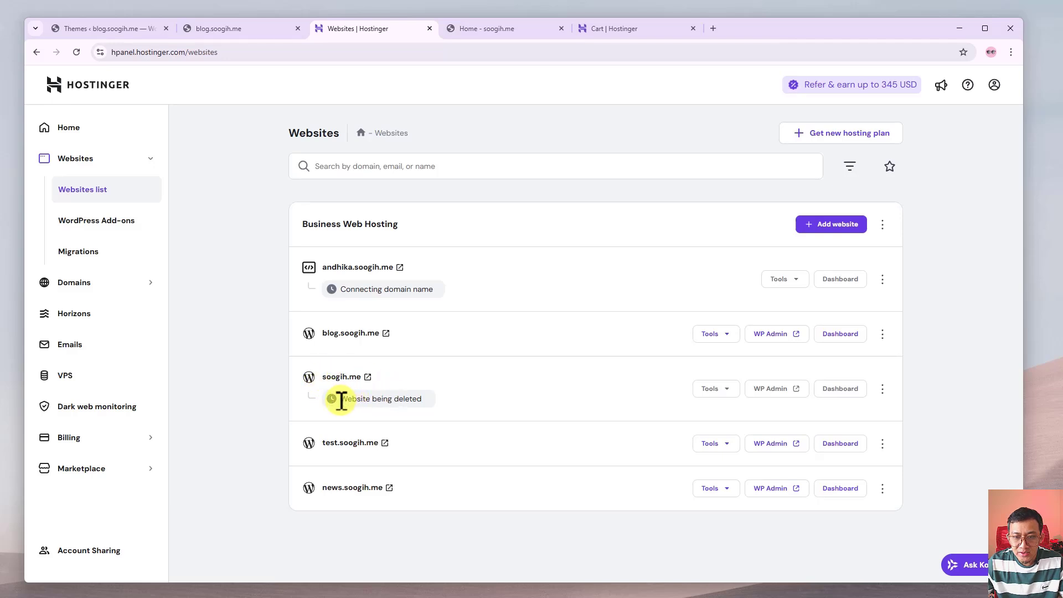
{"action": "left_click_drag", "start_coordinate": [341, 399], "coordinate": [421, 398]}
{"action": "left_click", "coordinate": [214, 388]}
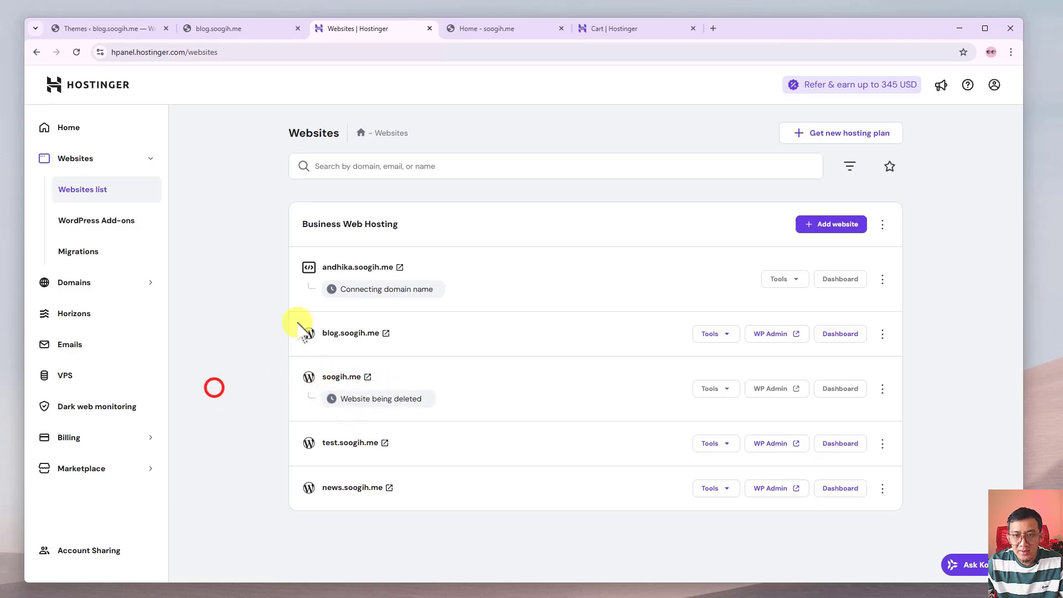
{"action": "left_click_drag", "start_coordinate": [341, 289], "coordinate": [433, 289]}
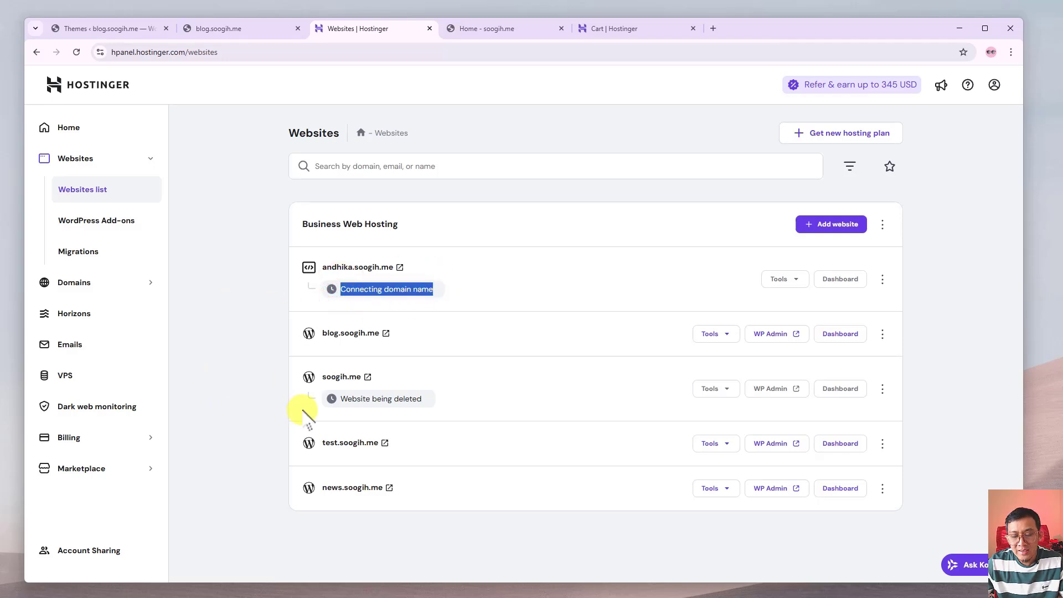
{"action": "left_click", "coordinate": [225, 362]}
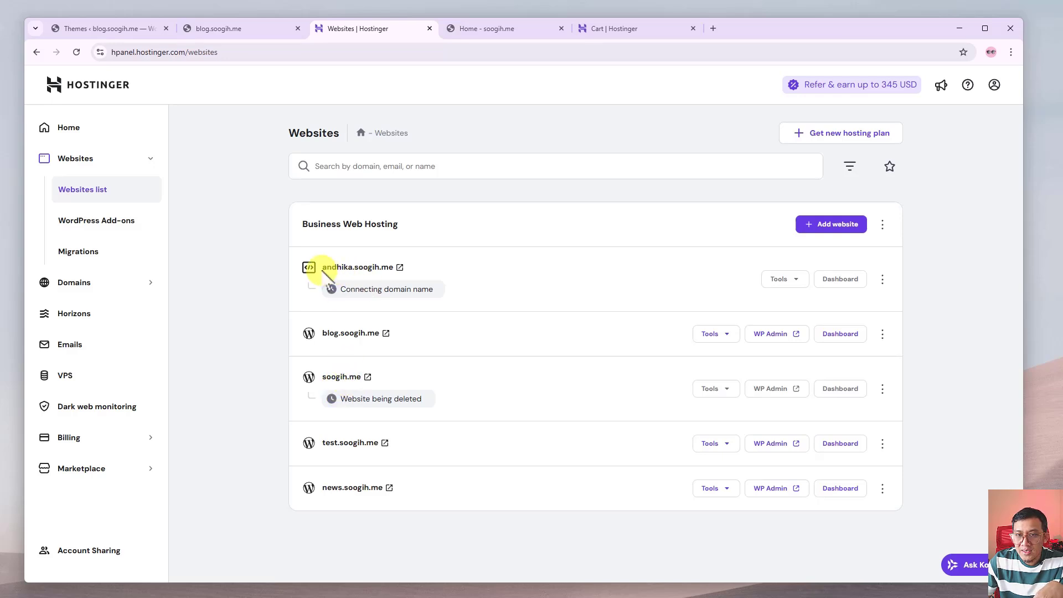
{"action": "left_click_drag", "start_coordinate": [322, 268], "coordinate": [392, 268]}
{"action": "left_click", "coordinate": [222, 280]}
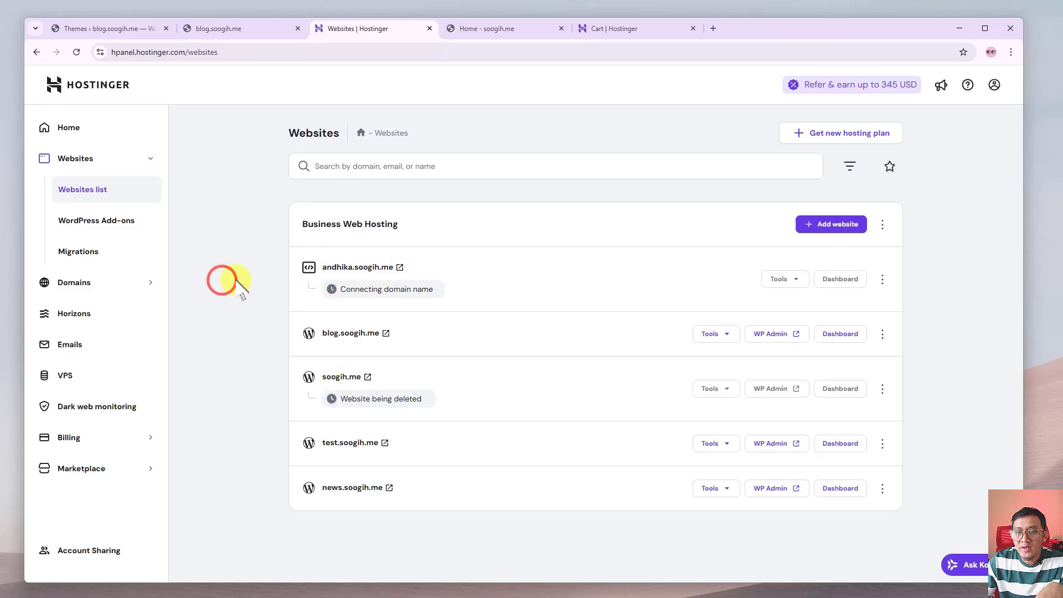
Glance at the soogih.me homepage tab and its address, then return to the websites list.
{"action": "left_click", "coordinate": [510, 25]}
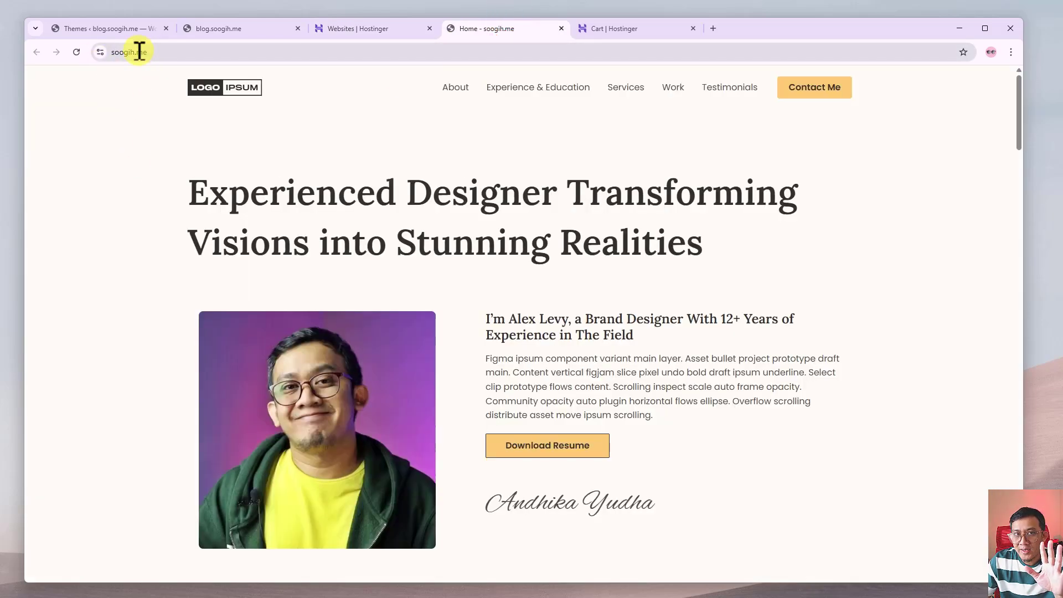
{"action": "left_click", "coordinate": [158, 52]}
{"action": "left_click", "coordinate": [144, 114]}
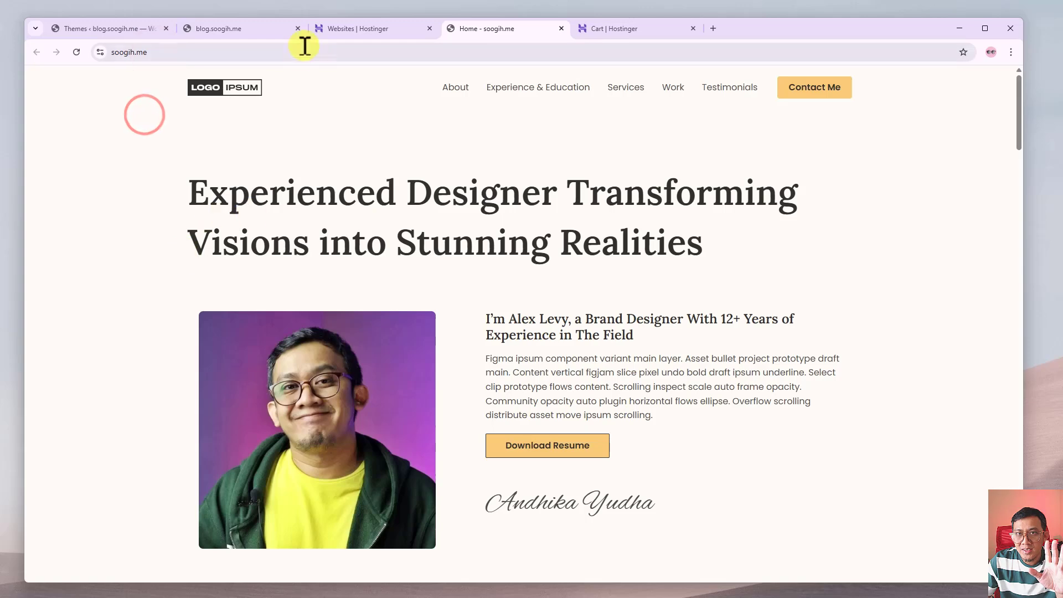
{"action": "left_click", "coordinate": [351, 25]}
{"action": "left_click", "coordinate": [224, 318]}
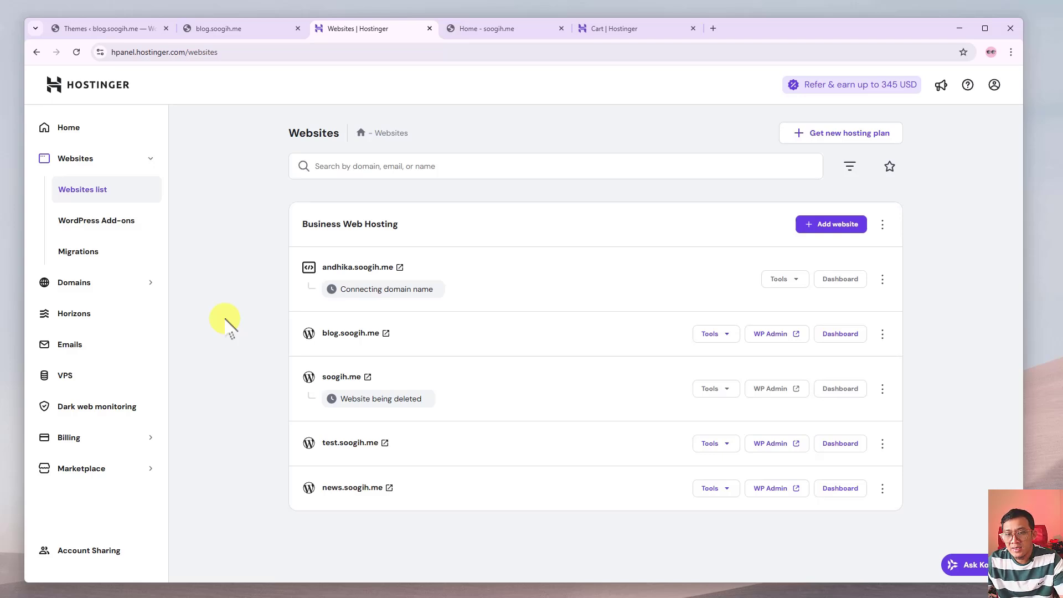
Dismiss the context menus, then reload the soogih.me tab to see it is now parked.
{"action": "right_click", "coordinate": [221, 317]}
{"action": "left_click", "coordinate": [205, 320]}
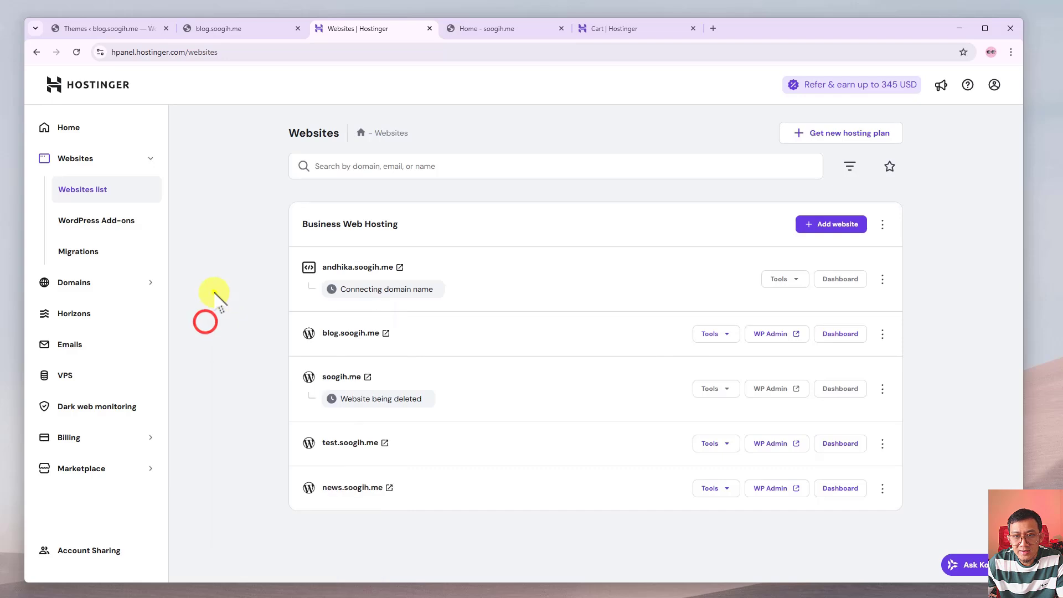
{"action": "right_click", "coordinate": [214, 292]}
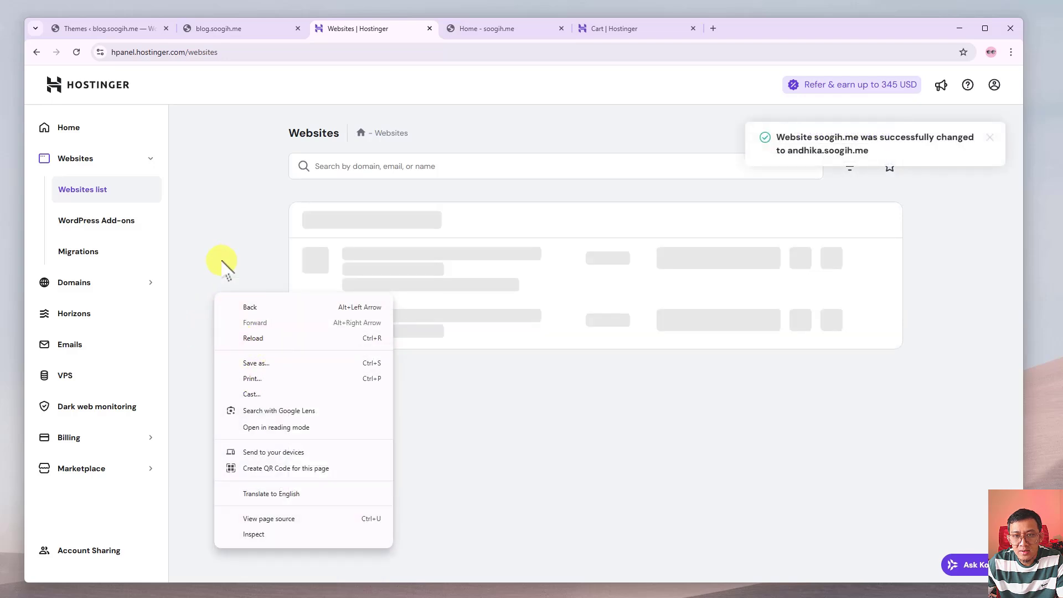
{"action": "left_click", "coordinate": [222, 262]}
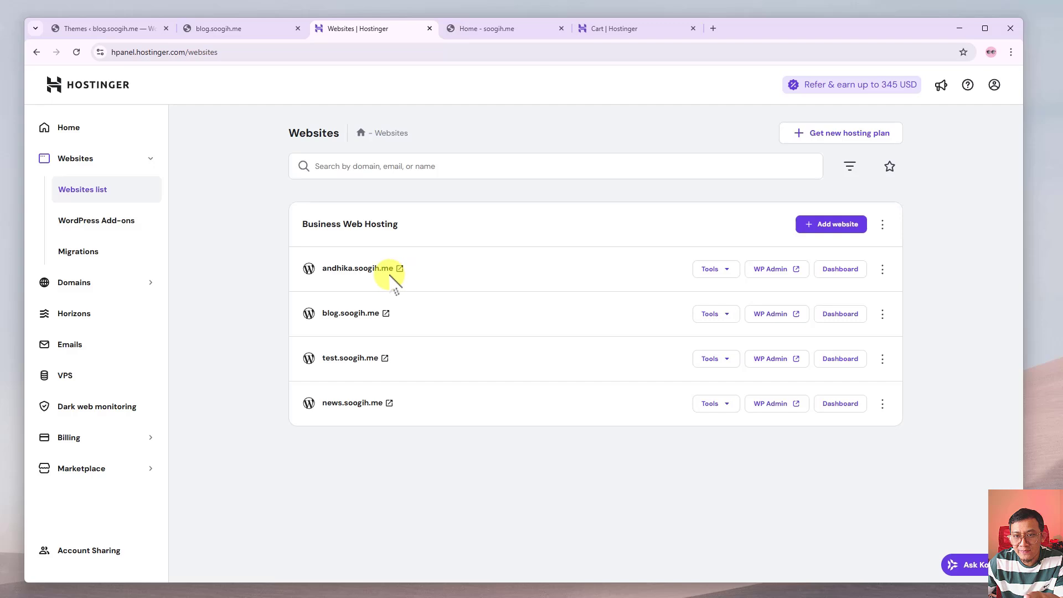
{"action": "left_click", "coordinate": [473, 29]}
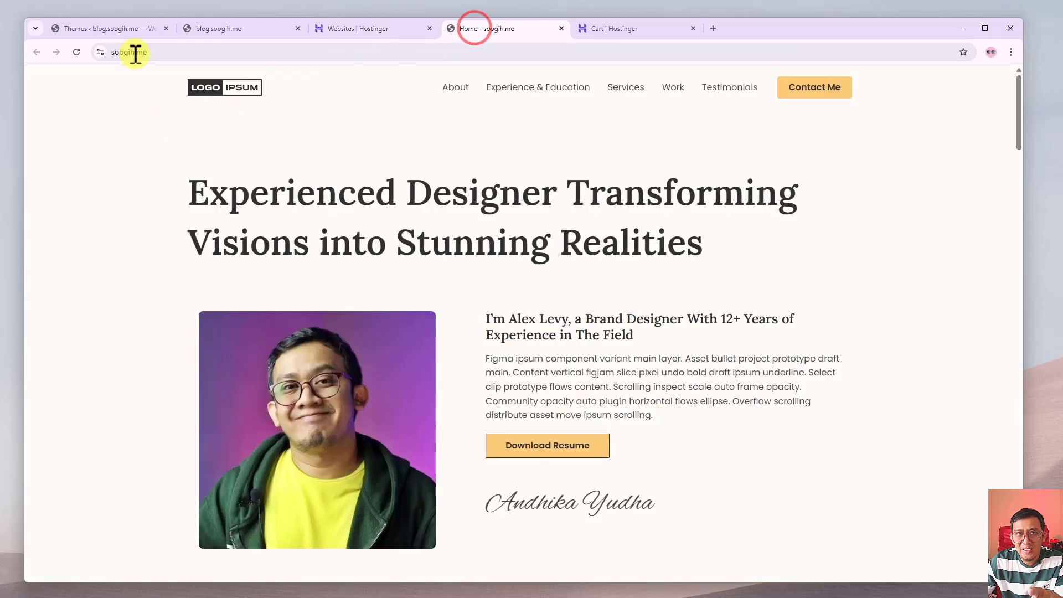
{"action": "left_click", "coordinate": [108, 52]}
{"action": "left_click", "coordinate": [122, 122]}
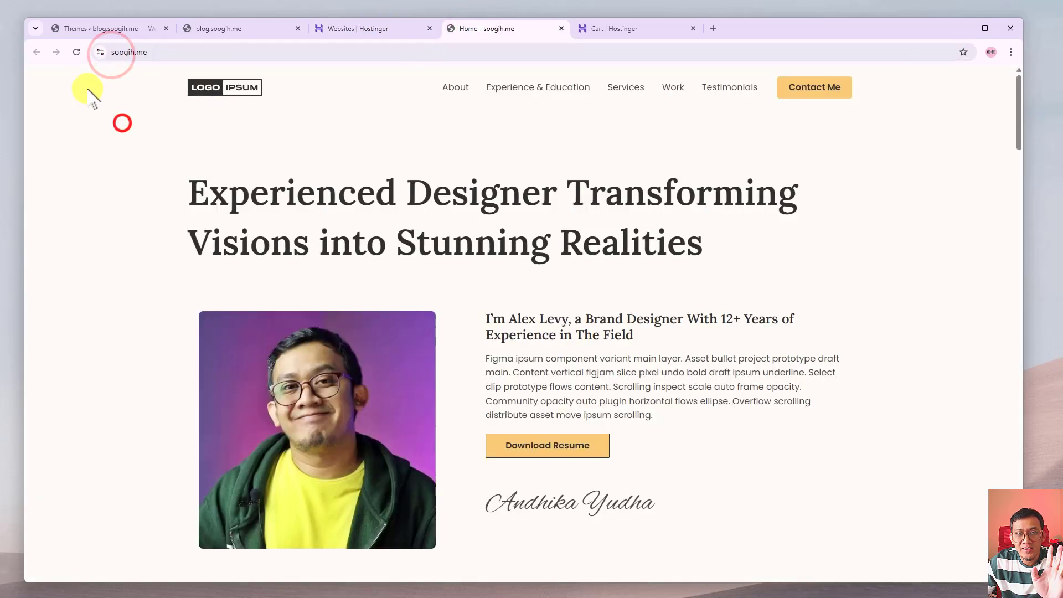
{"action": "left_click", "coordinate": [77, 52]}
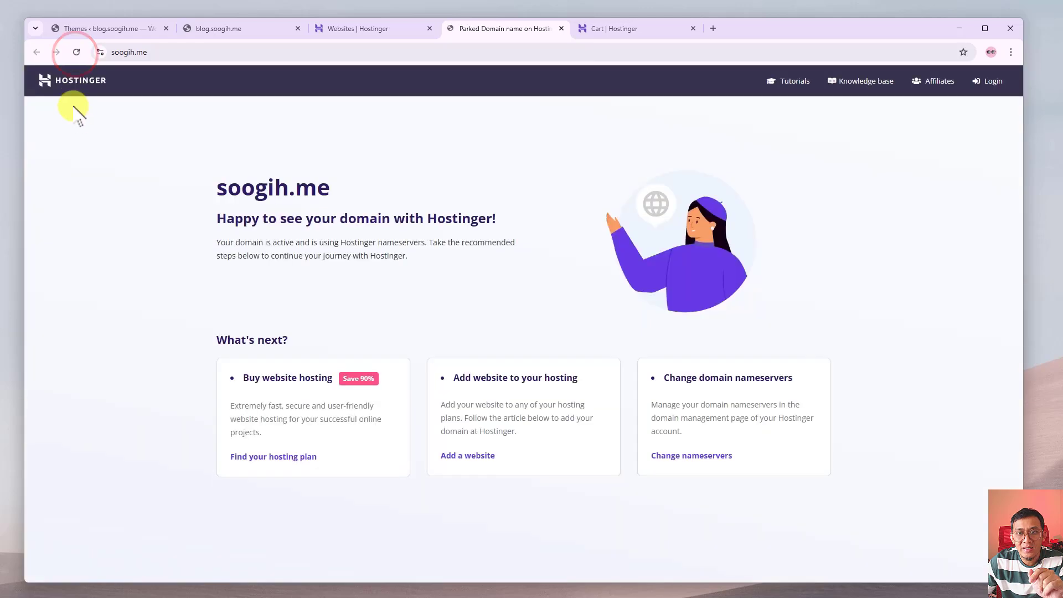
Open andhika.soogih.me from the websites list to confirm the portfolio loads there.
{"action": "left_click", "coordinate": [381, 29]}
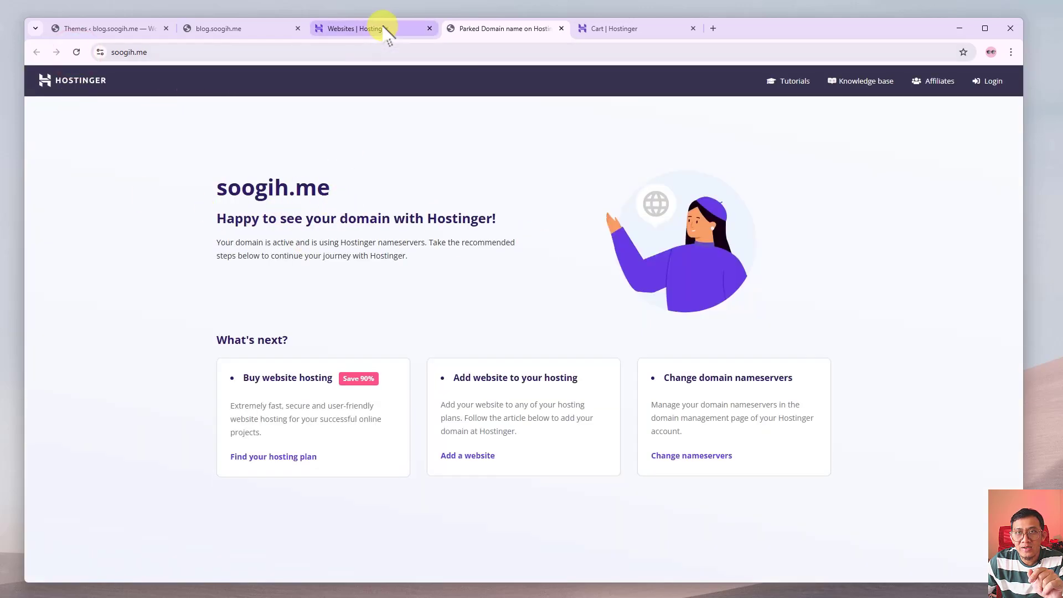
{"action": "left_click", "coordinate": [231, 382]}
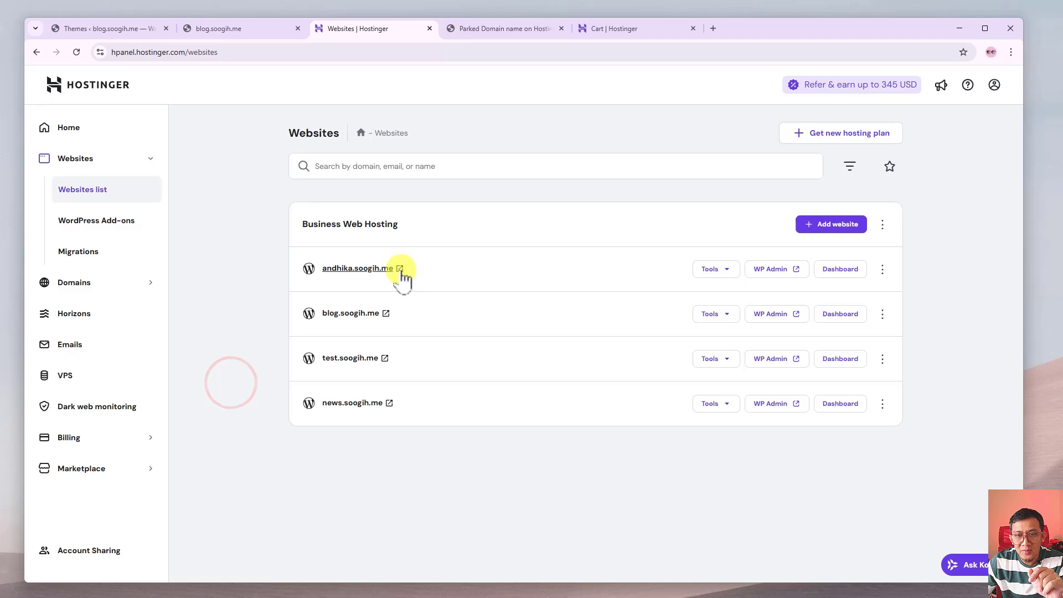
{"action": "left_click", "coordinate": [398, 270]}
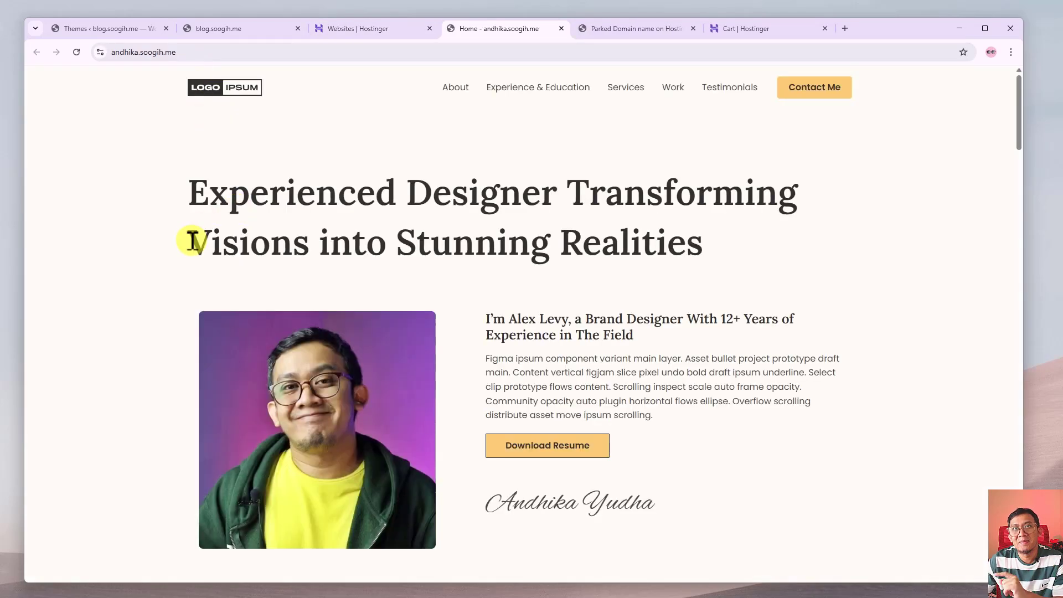
{"action": "left_click_drag", "start_coordinate": [197, 52], "coordinate": [111, 62]}
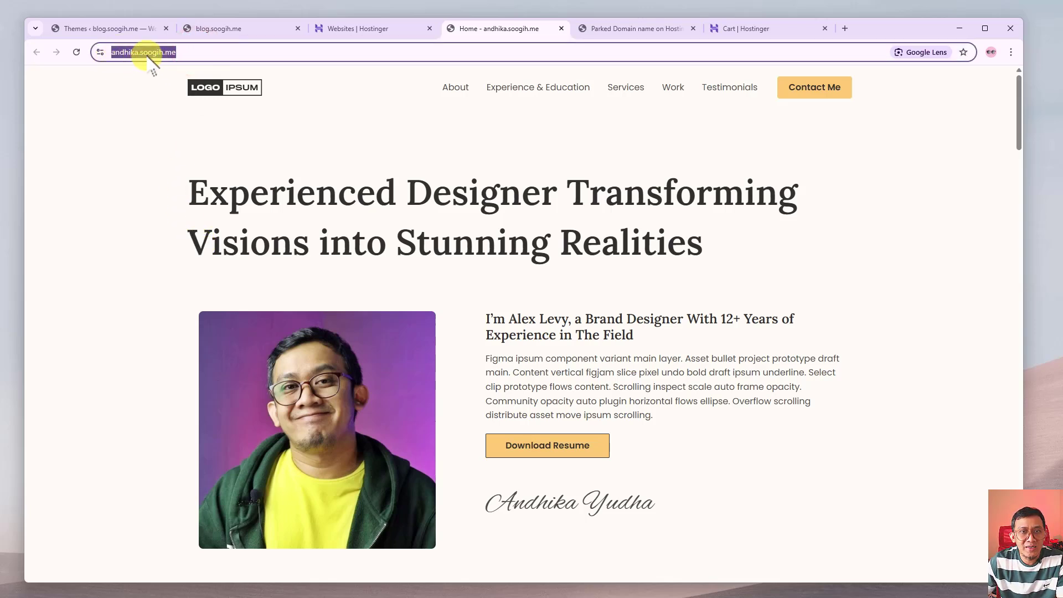
{"action": "left_click", "coordinate": [107, 135]}
{"action": "left_click", "coordinate": [372, 31]}
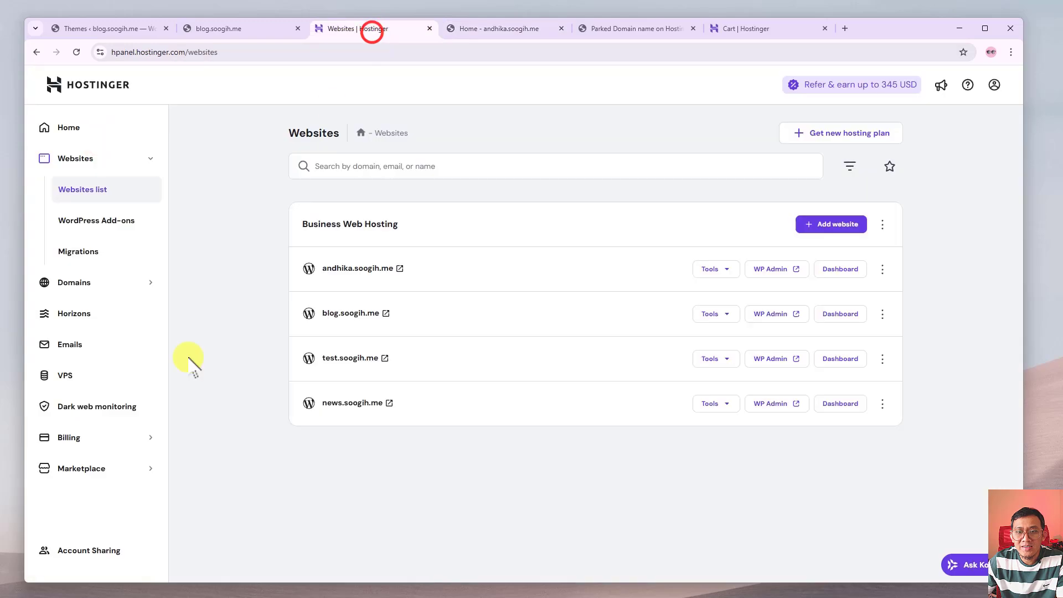
{"action": "left_click", "coordinate": [188, 357]}
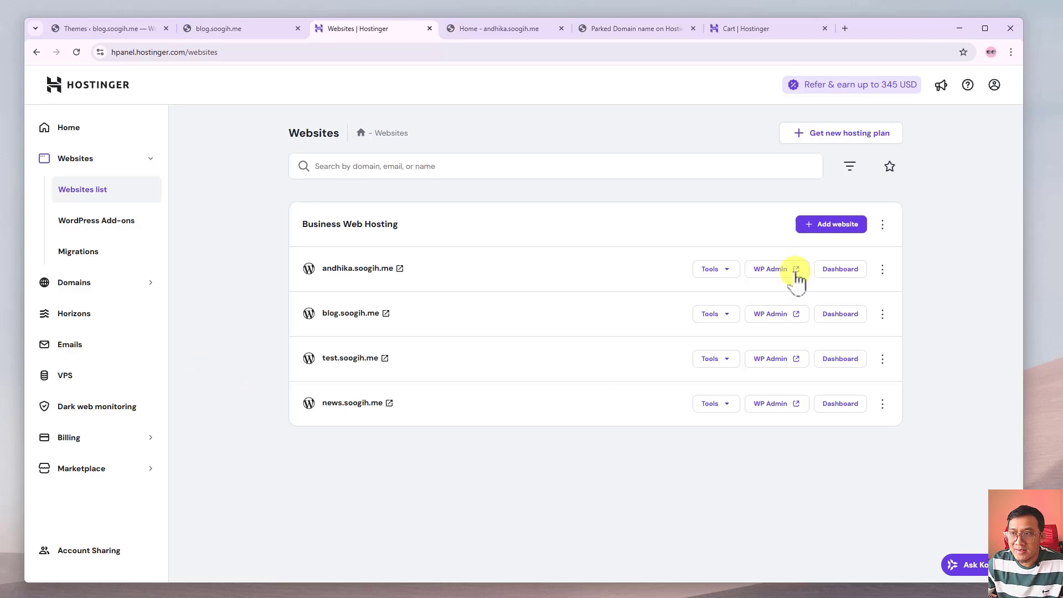
Add a new WordPress website, accept the admin login details, and choose Create blank site.
{"action": "left_click", "coordinate": [836, 224]}
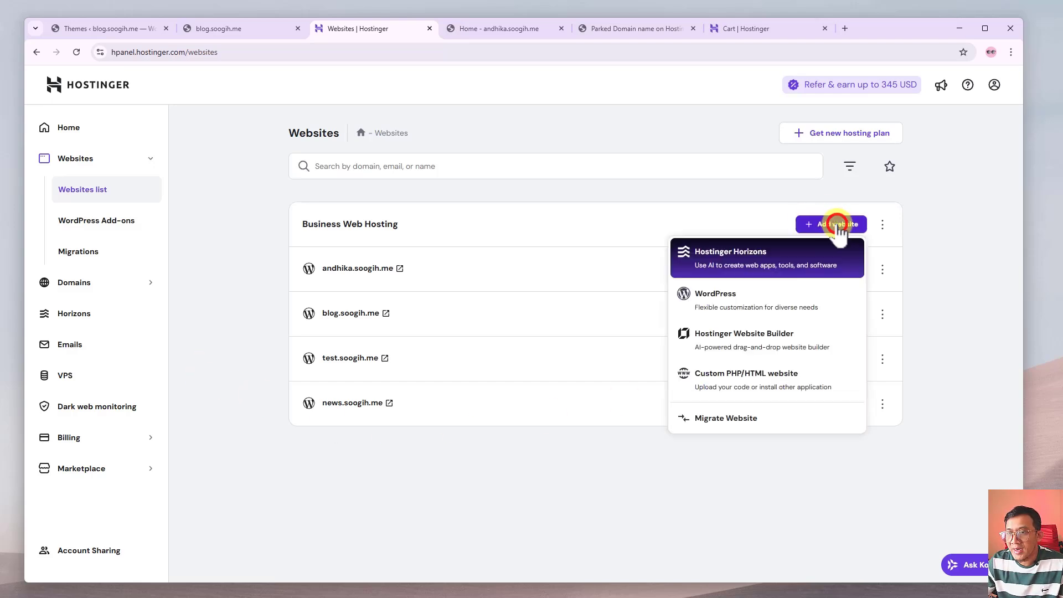
{"action": "left_click", "coordinate": [729, 303]}
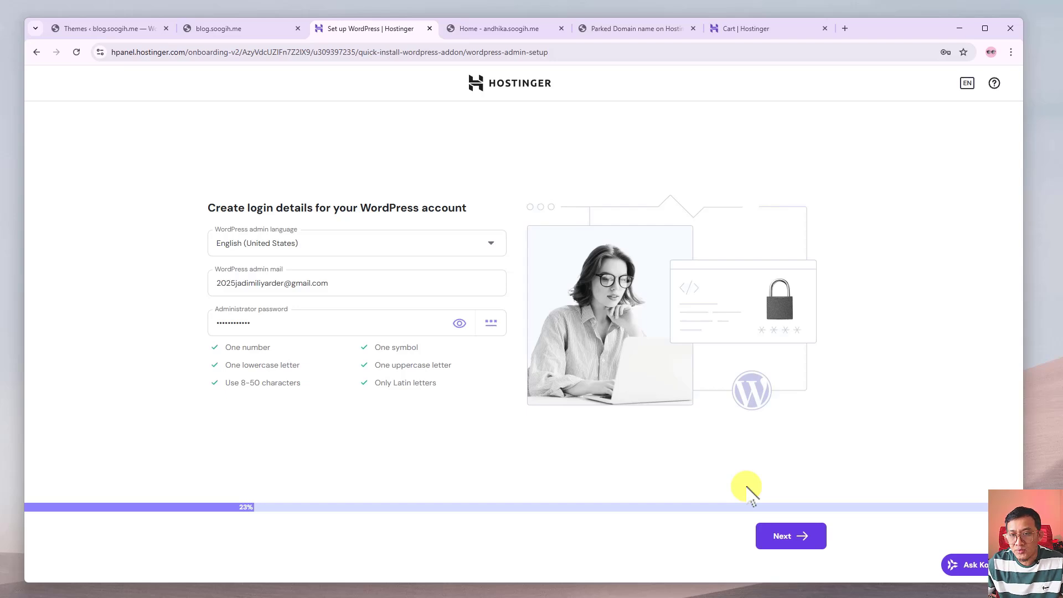
{"action": "left_click", "coordinate": [782, 536]}
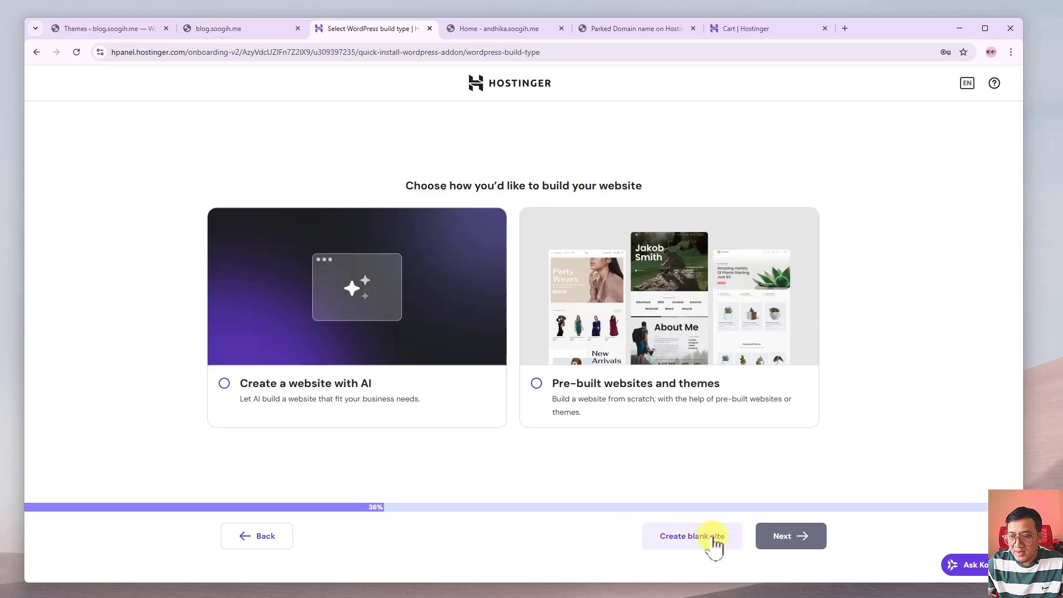
{"action": "left_click", "coordinate": [688, 536]}
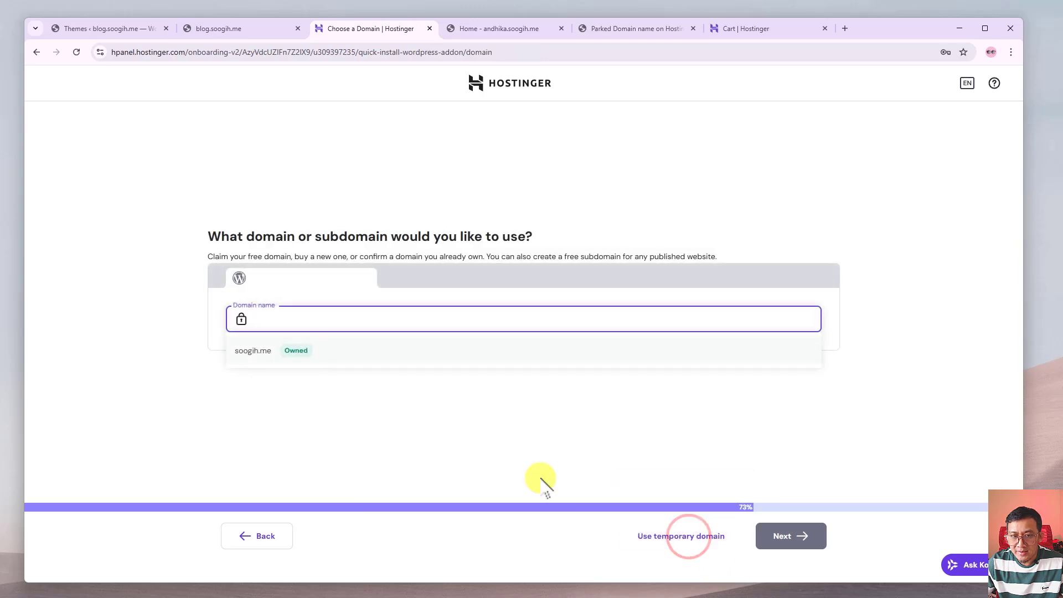
Choose soogih.me (Owned) as the domain and start the WordPress installation.
{"action": "left_click", "coordinate": [325, 316]}
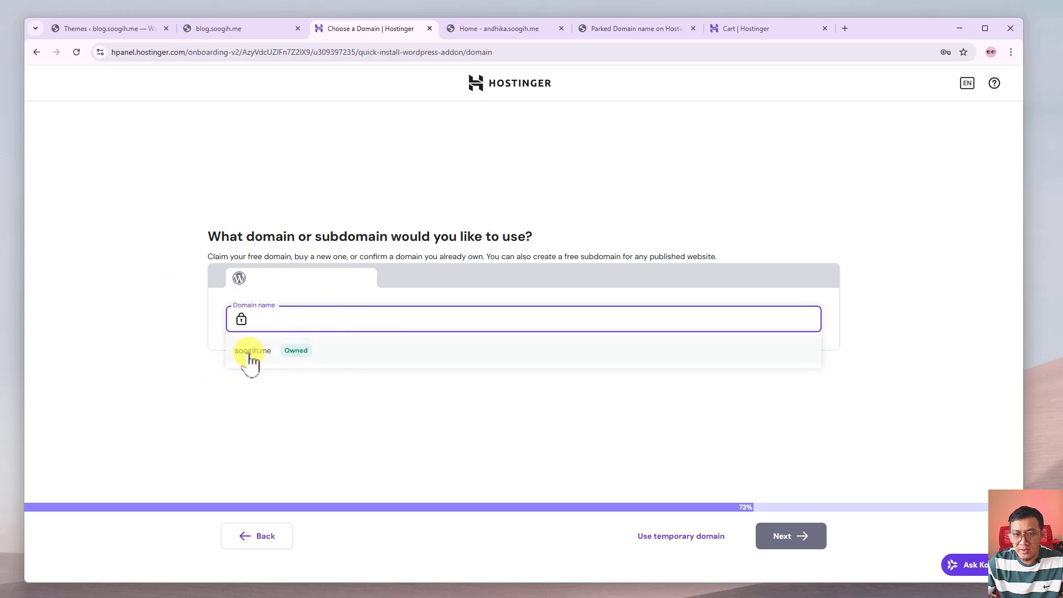
{"action": "left_click", "coordinate": [267, 352]}
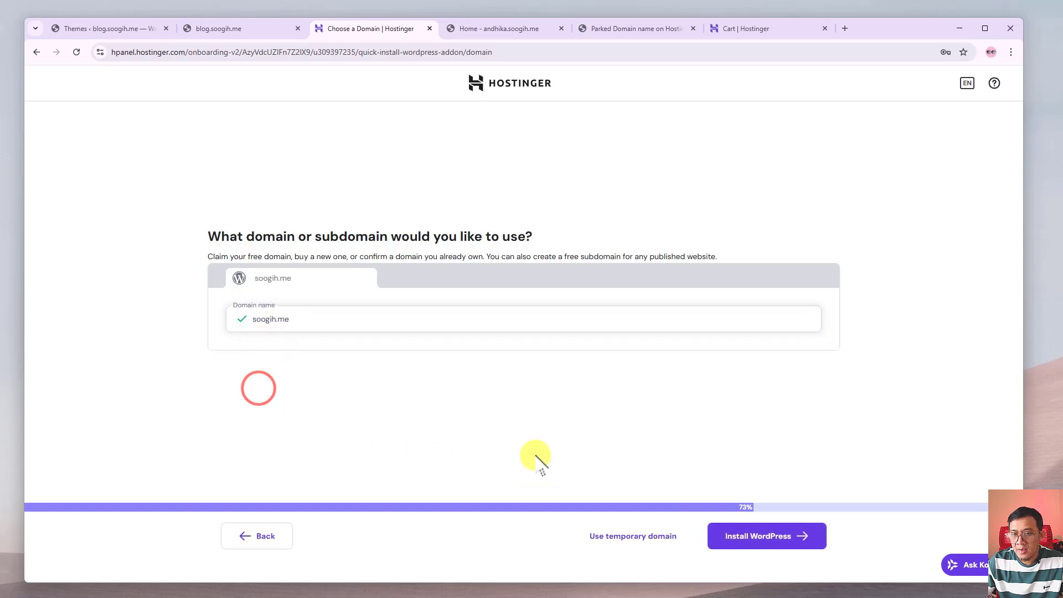
{"action": "left_click", "coordinate": [793, 548]}
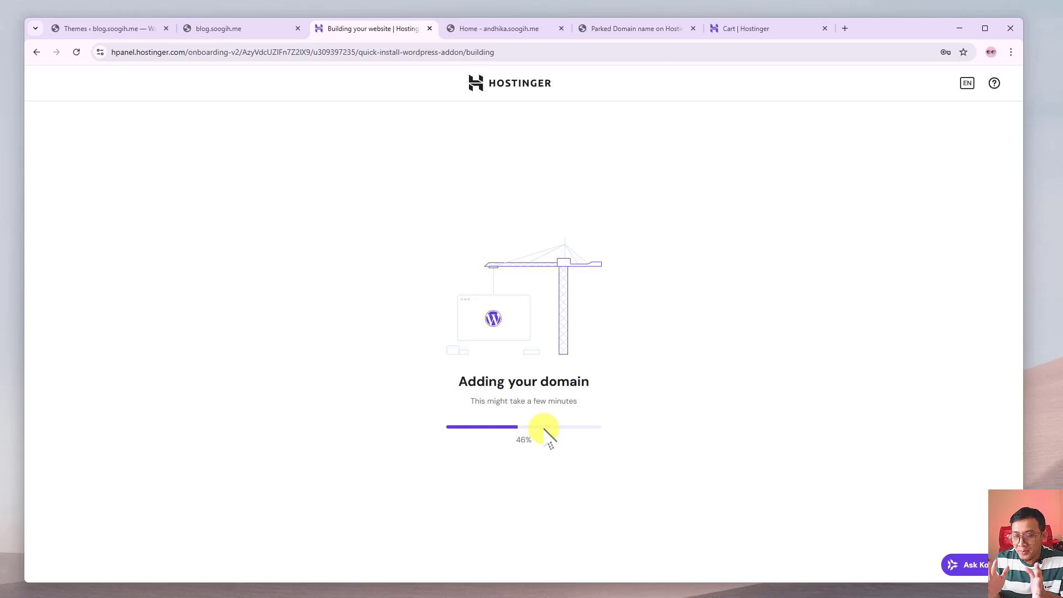
Switch to the andhika.soogih.me portfolio tab and scroll through its homepage twice.
{"action": "left_click", "coordinate": [517, 28]}
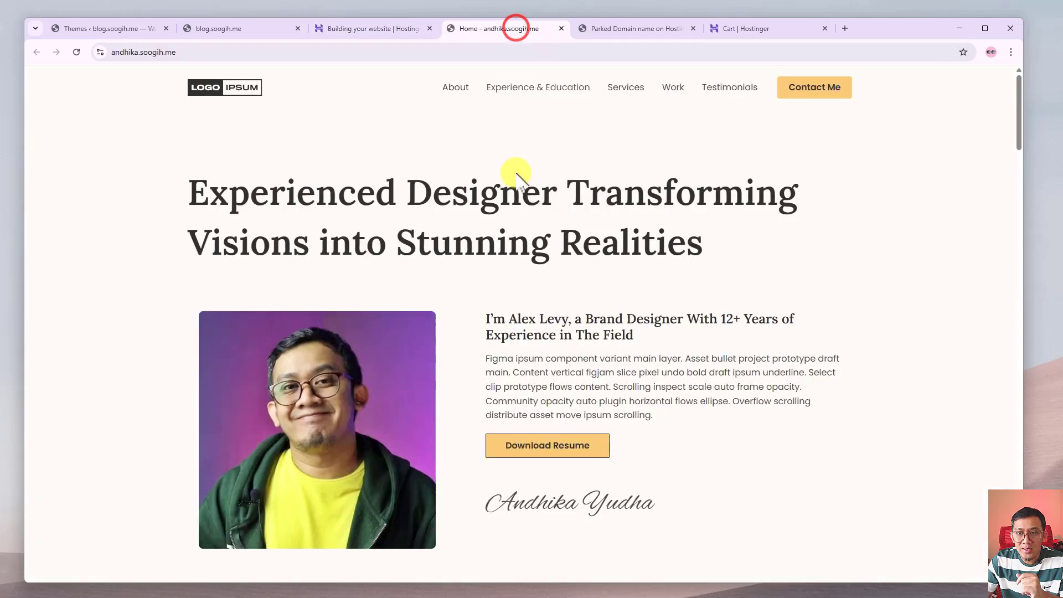
{"action": "scroll", "coordinate": [523, 199], "scroll_direction": "down", "scroll_amount": 4}
{"action": "scroll", "coordinate": [525, 209], "scroll_direction": "up", "scroll_amount": 4}
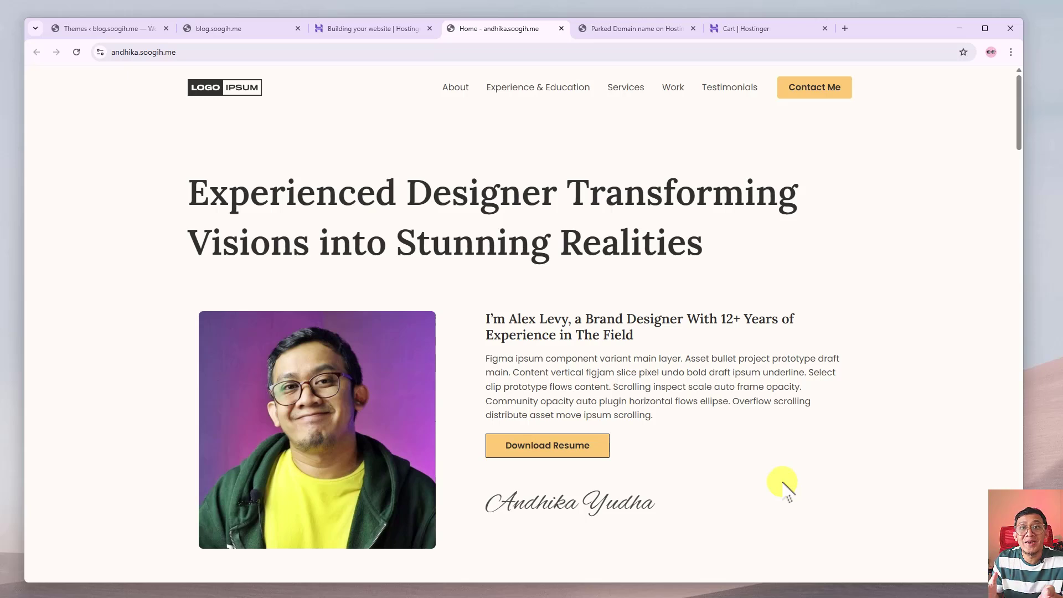
{"action": "scroll", "coordinate": [775, 476], "scroll_direction": "down", "scroll_amount": 2}
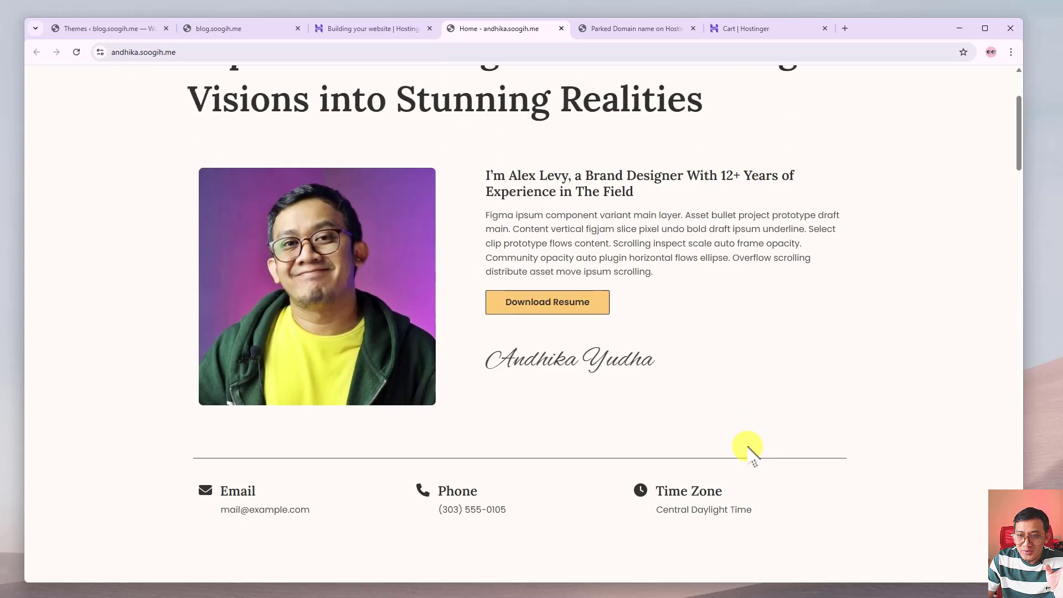
{"action": "scroll", "coordinate": [755, 449], "scroll_direction": "up", "scroll_amount": 2}
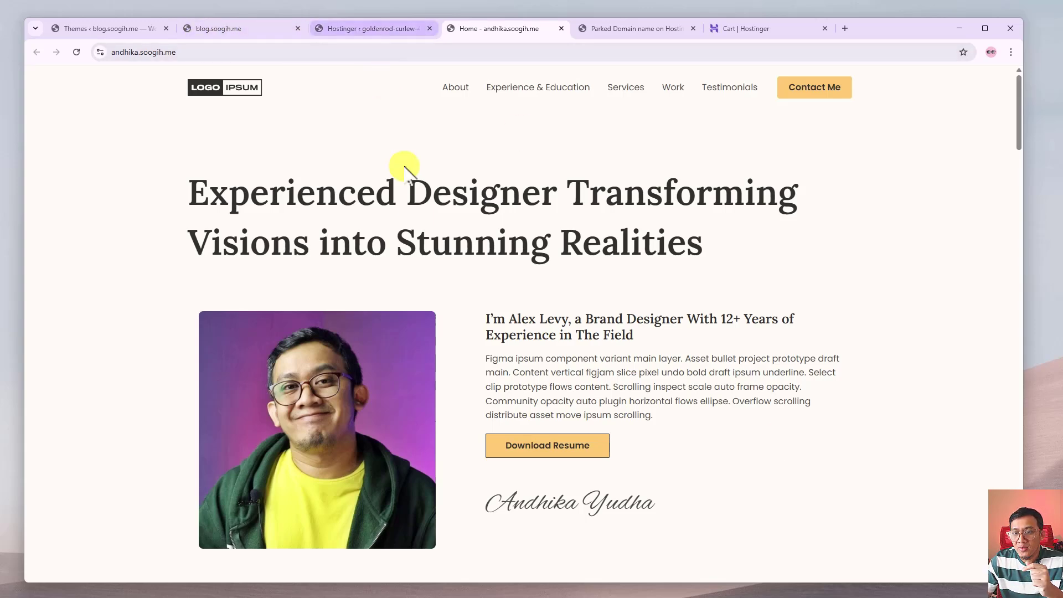
Browse the open tabs, then use 'Go to Hostinger' to reach hPanel's Websites list.
{"action": "left_click", "coordinate": [371, 28]}
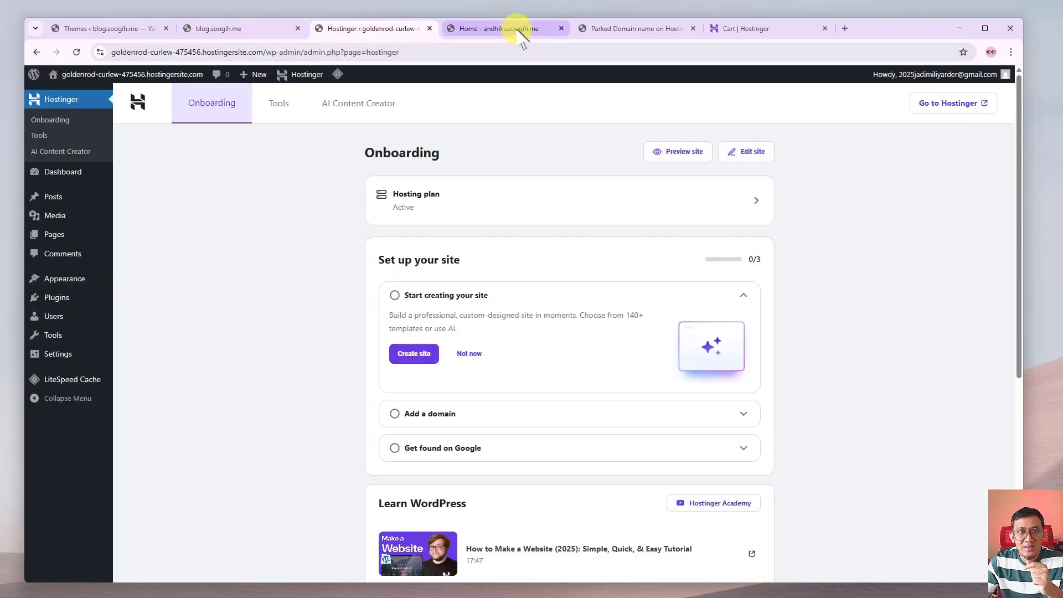
{"action": "left_click", "coordinate": [216, 29]}
{"action": "left_click", "coordinate": [113, 29]}
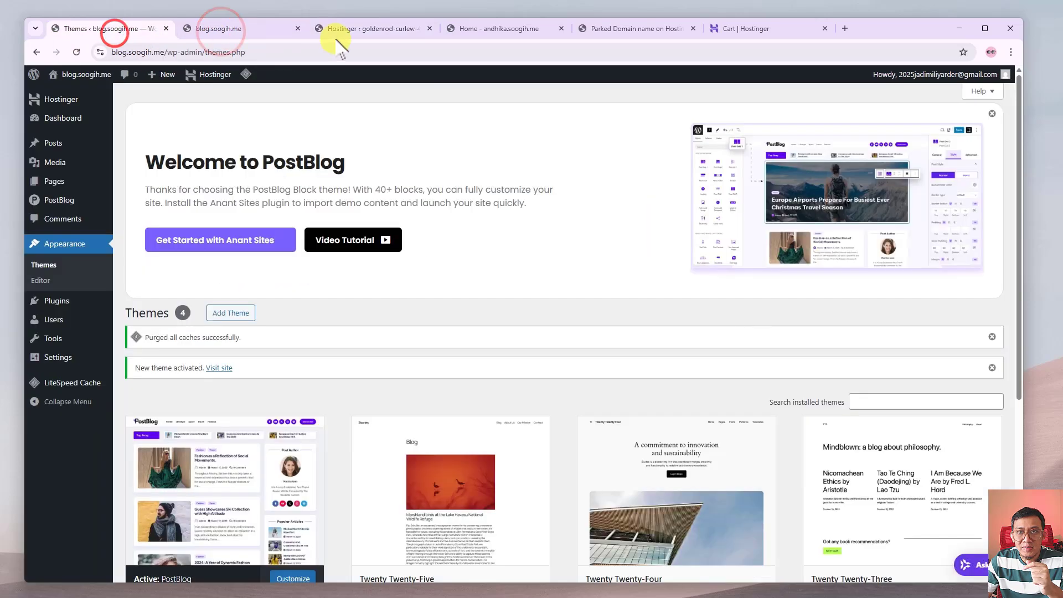
{"action": "left_click", "coordinate": [350, 29]}
{"action": "left_click", "coordinate": [504, 28]}
{"action": "left_click", "coordinate": [378, 28]}
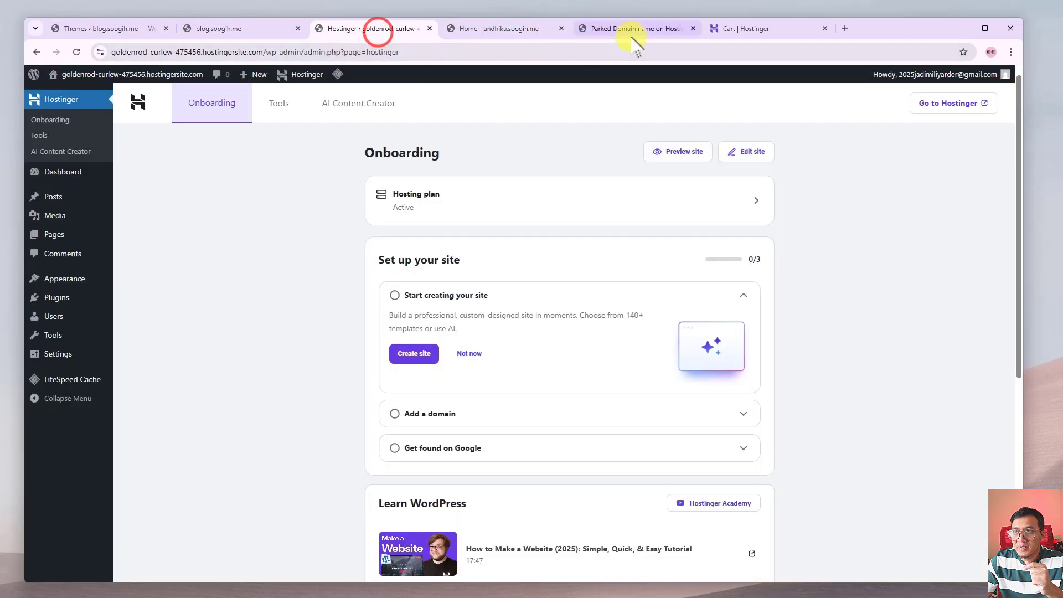
{"action": "left_click", "coordinate": [730, 28]}
{"action": "left_click", "coordinate": [492, 28]}
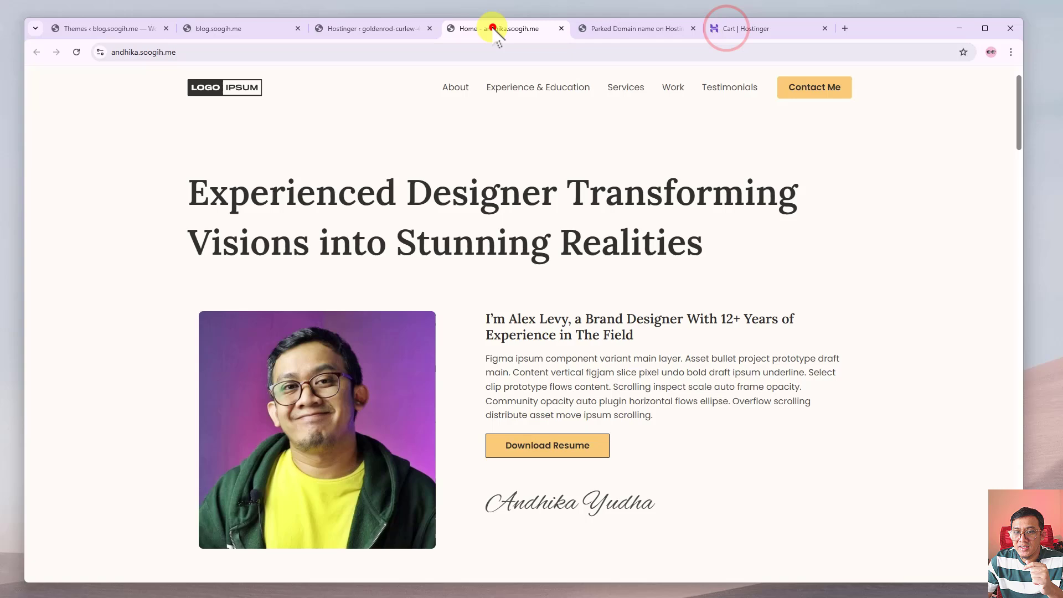
{"action": "left_click", "coordinate": [363, 27]}
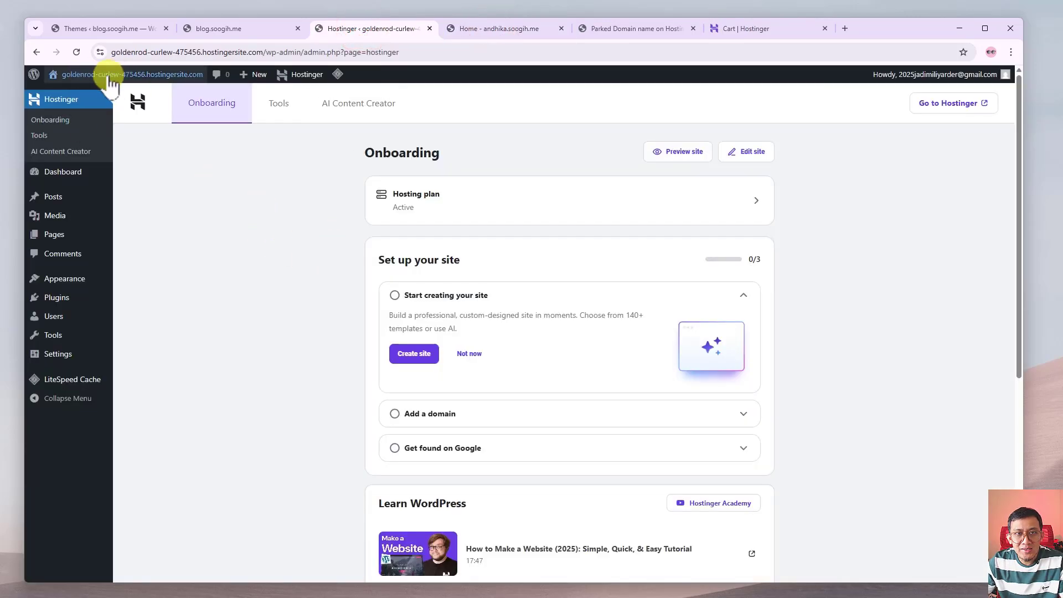
{"action": "mouse_move", "coordinate": [83, 75]}
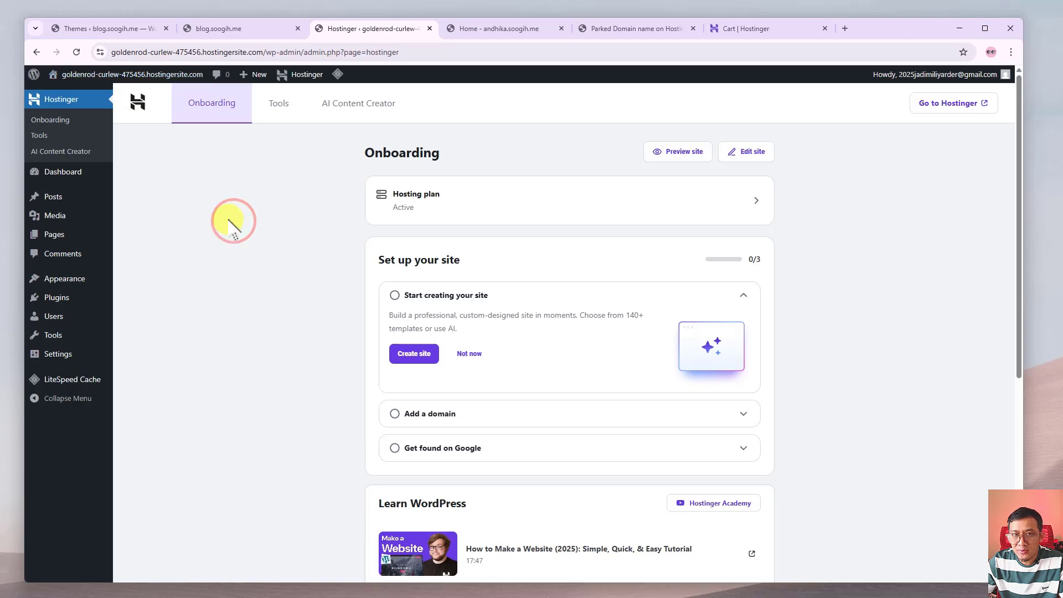
{"action": "left_click", "coordinate": [959, 111]}
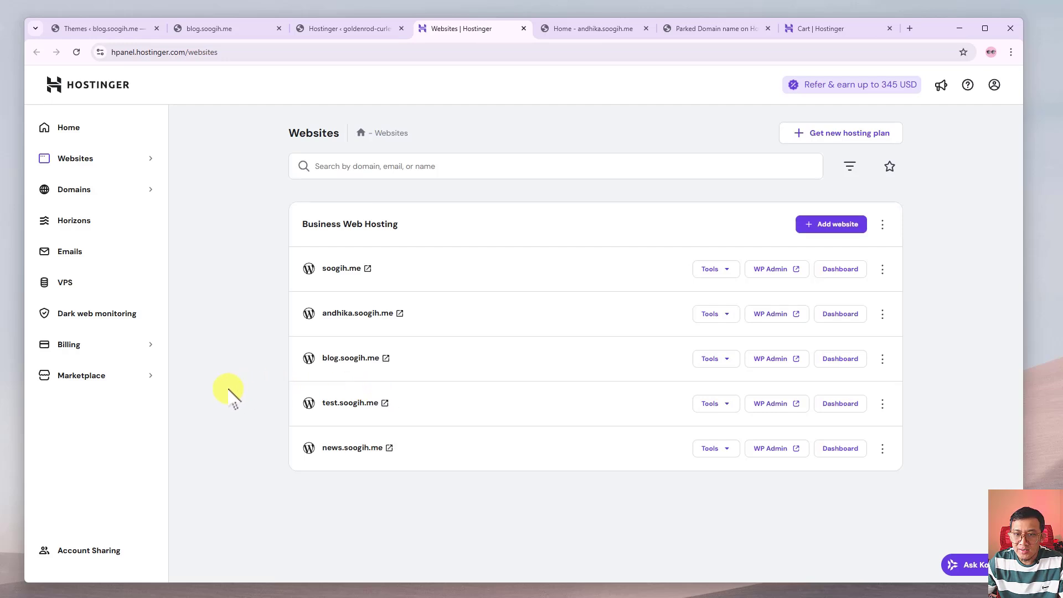
Visit soogih.me, reload the Websites list, and open WP Admin for soogih.me.
{"action": "left_click", "coordinate": [368, 269]}
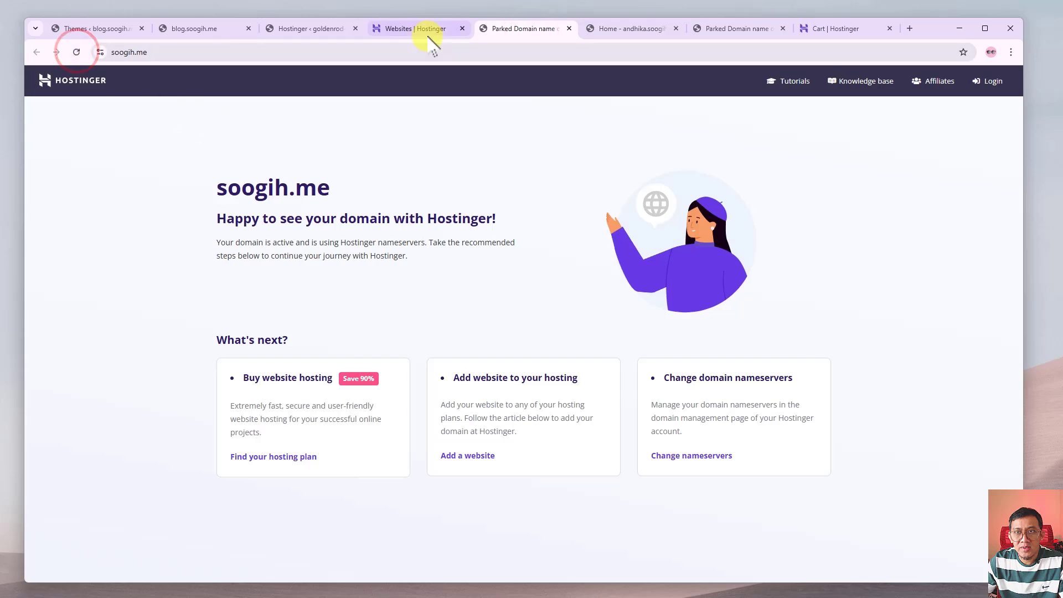
{"action": "left_click", "coordinate": [427, 28]}
{"action": "right_click", "coordinate": [224, 271]}
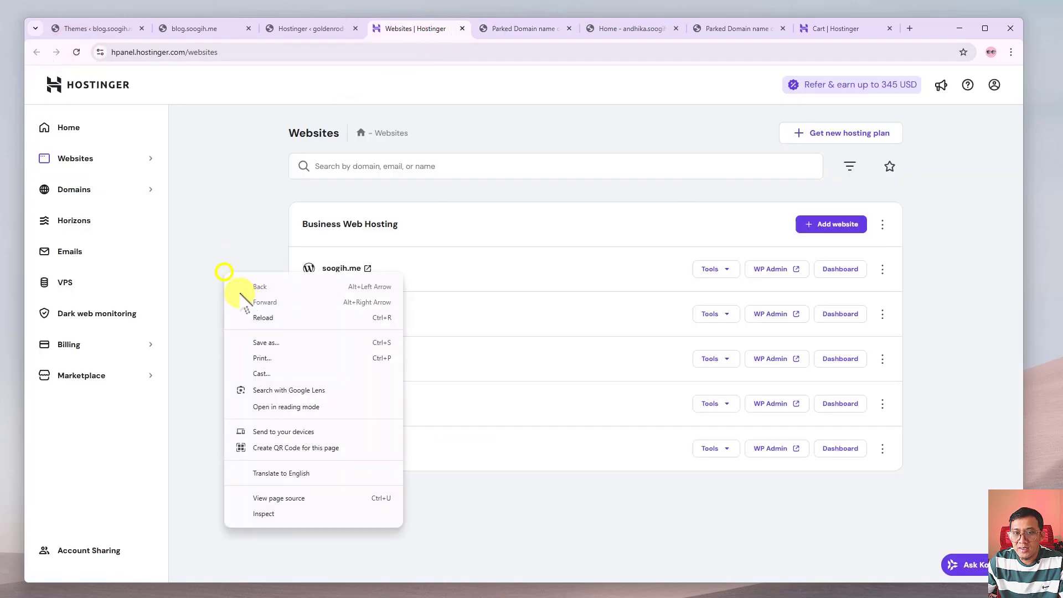
{"action": "left_click", "coordinate": [264, 317]}
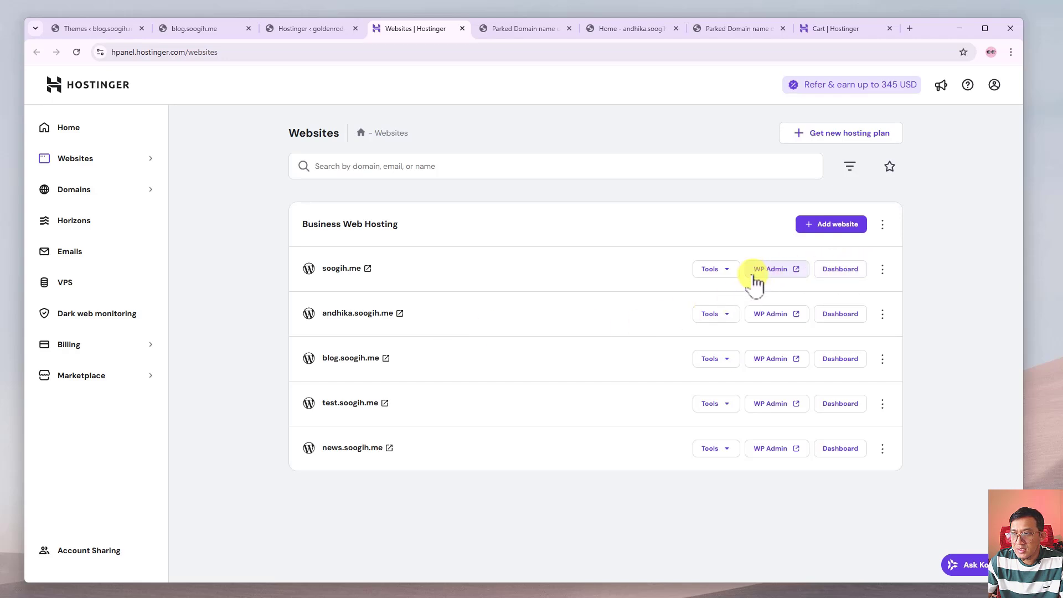
{"action": "left_click", "coordinate": [778, 272]}
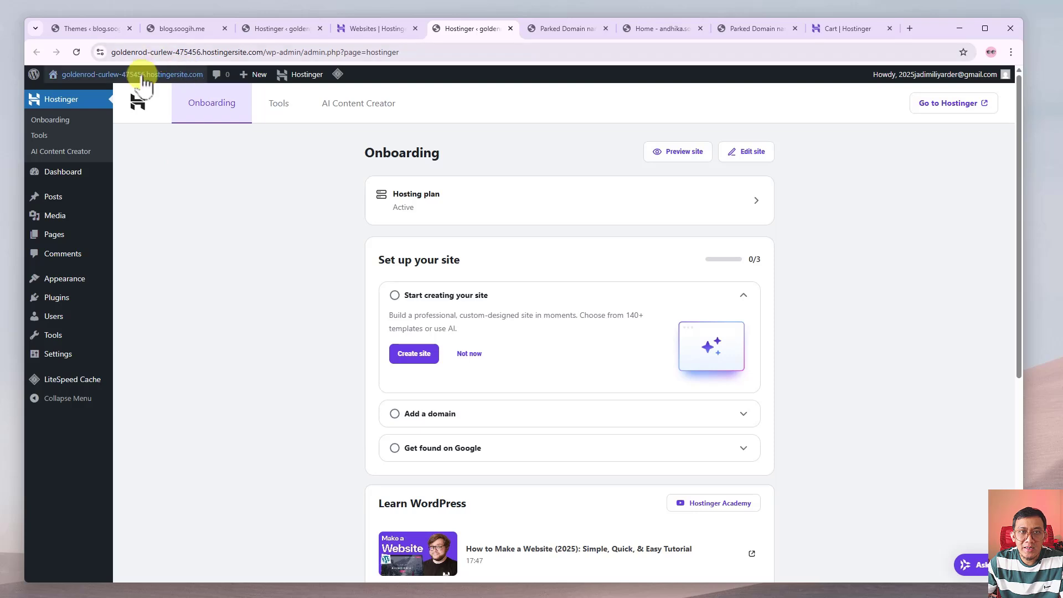
Open the new site's default 'Hello world!' blog in a new tab, then return to Onboarding.
{"action": "left_click", "coordinate": [372, 28]}
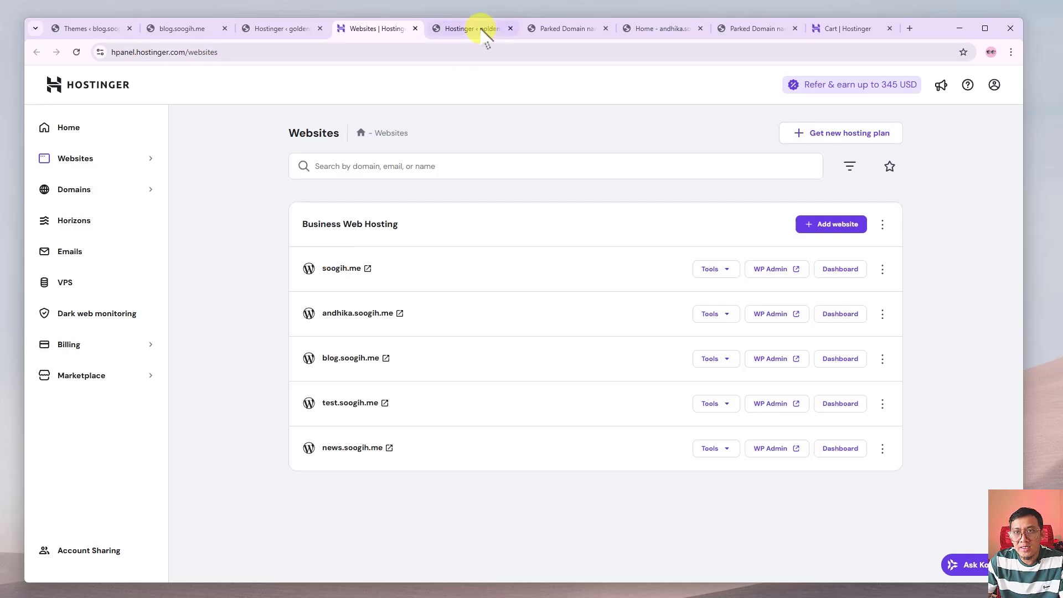
{"action": "left_click", "coordinate": [453, 28]}
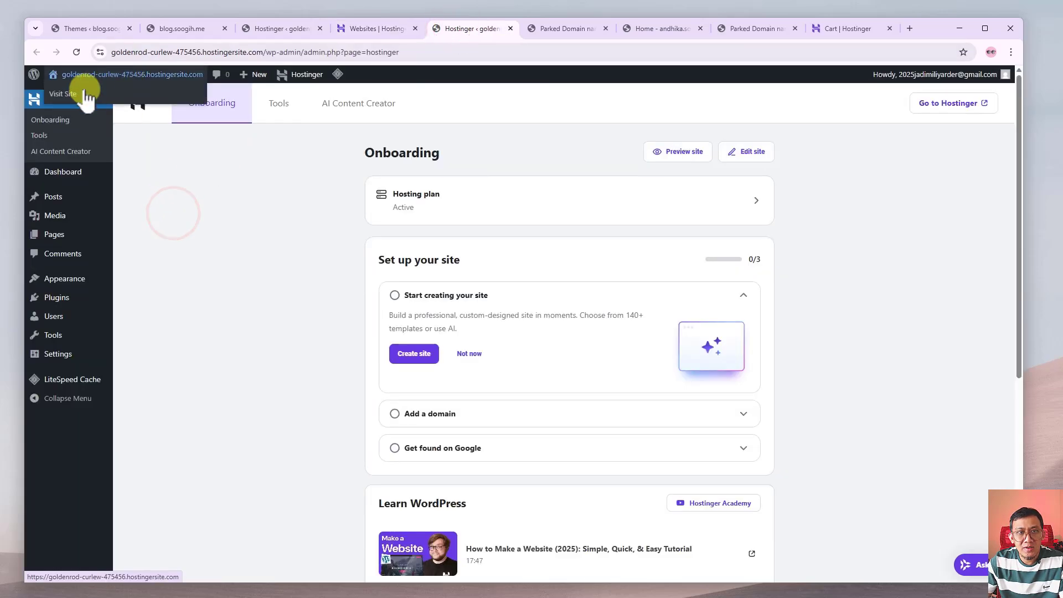
{"action": "right_click", "coordinate": [65, 98]}
{"action": "left_click", "coordinate": [83, 106]}
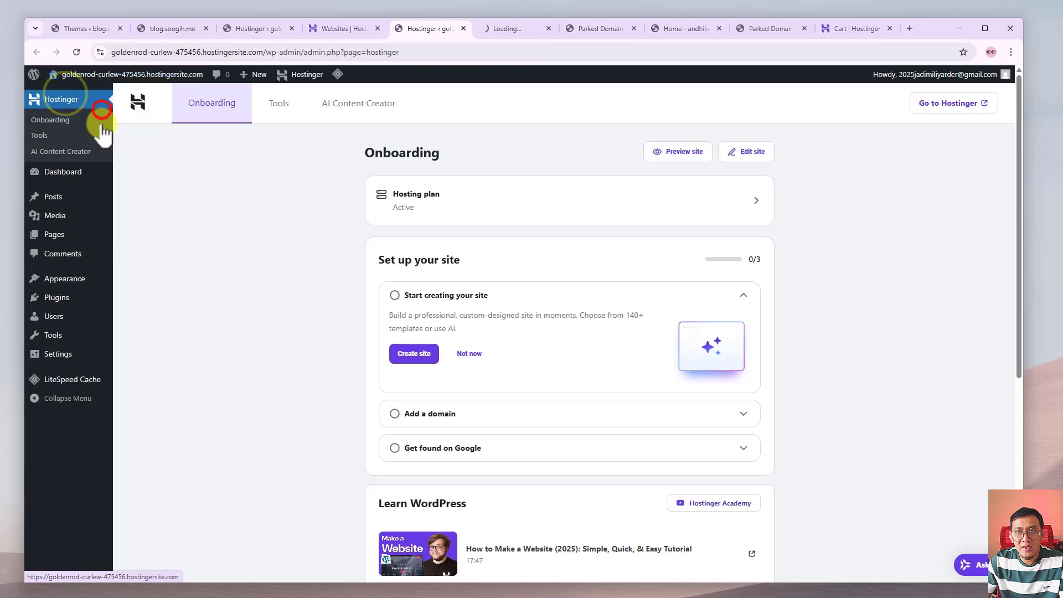
{"action": "left_click", "coordinate": [509, 30]}
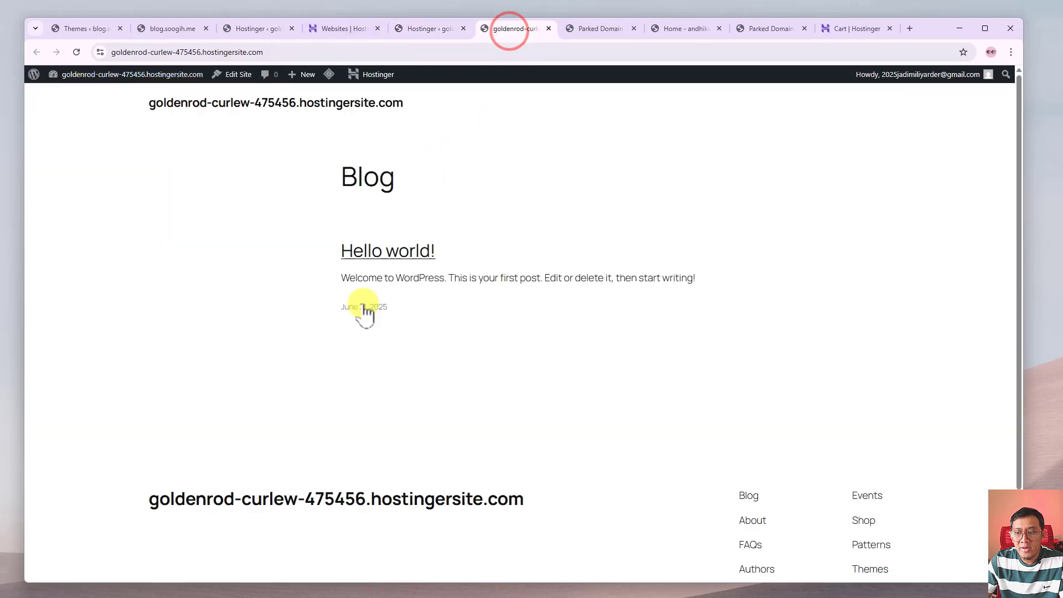
{"action": "scroll", "coordinate": [365, 313], "scroll_direction": "down", "scroll_amount": 2}
{"action": "scroll", "coordinate": [368, 321], "scroll_direction": "up", "scroll_amount": 2}
{"action": "left_click", "coordinate": [427, 29]}
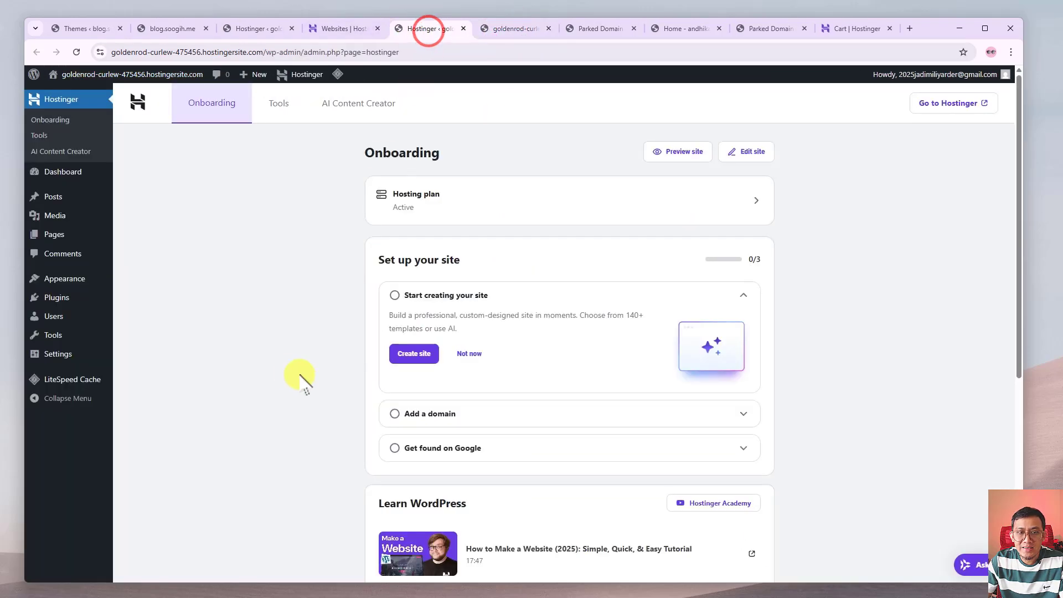
{"action": "mouse_move", "coordinate": [62, 286]}
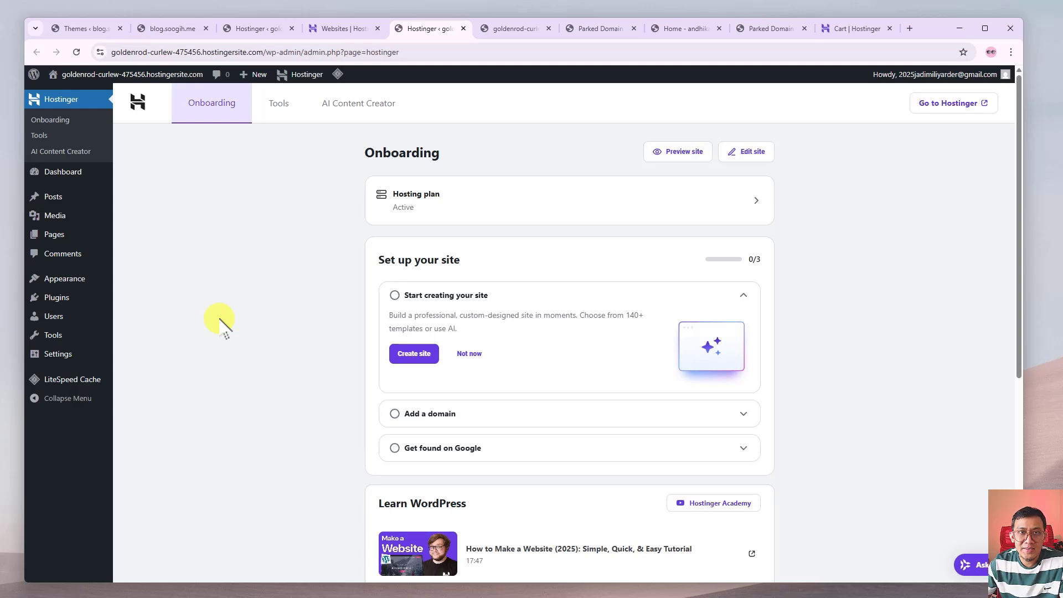
Return to the Websites list and open then dismiss soogih.me's three-dot menu.
{"action": "left_click", "coordinate": [329, 29]}
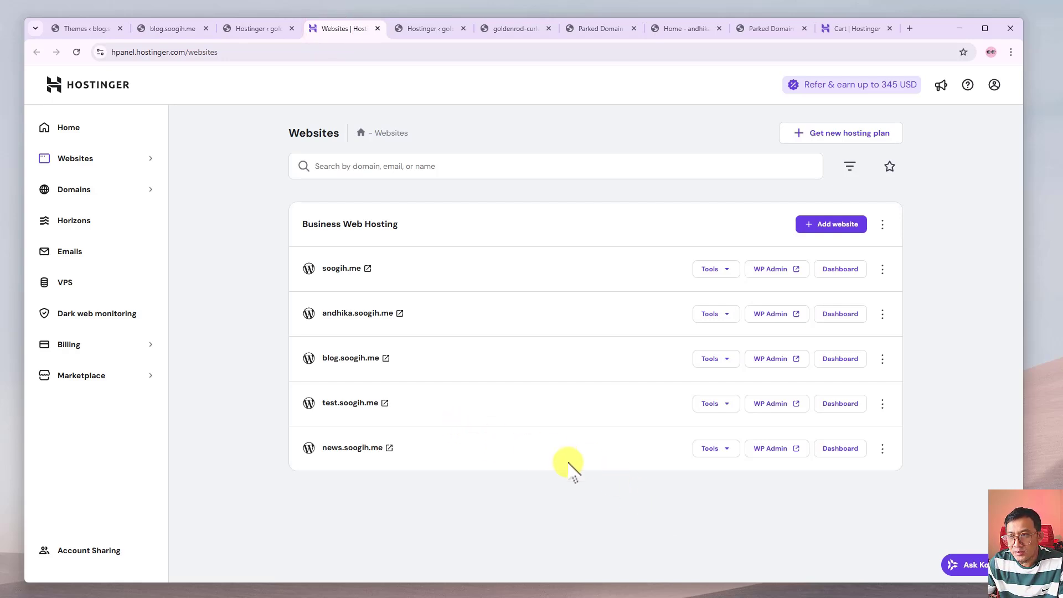
{"action": "left_click", "coordinate": [882, 270]}
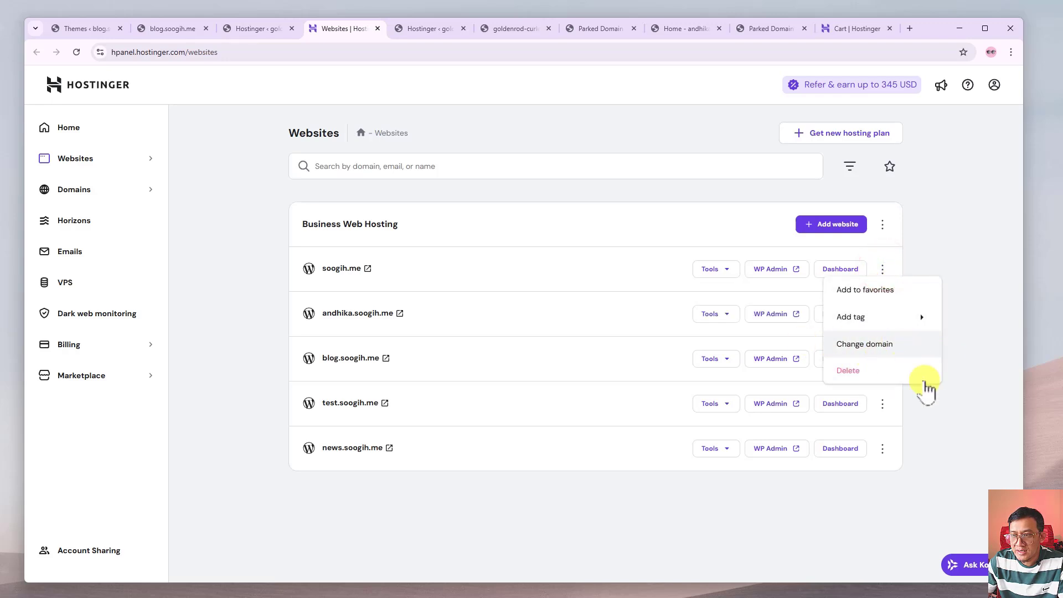
{"action": "left_click", "coordinate": [947, 402]}
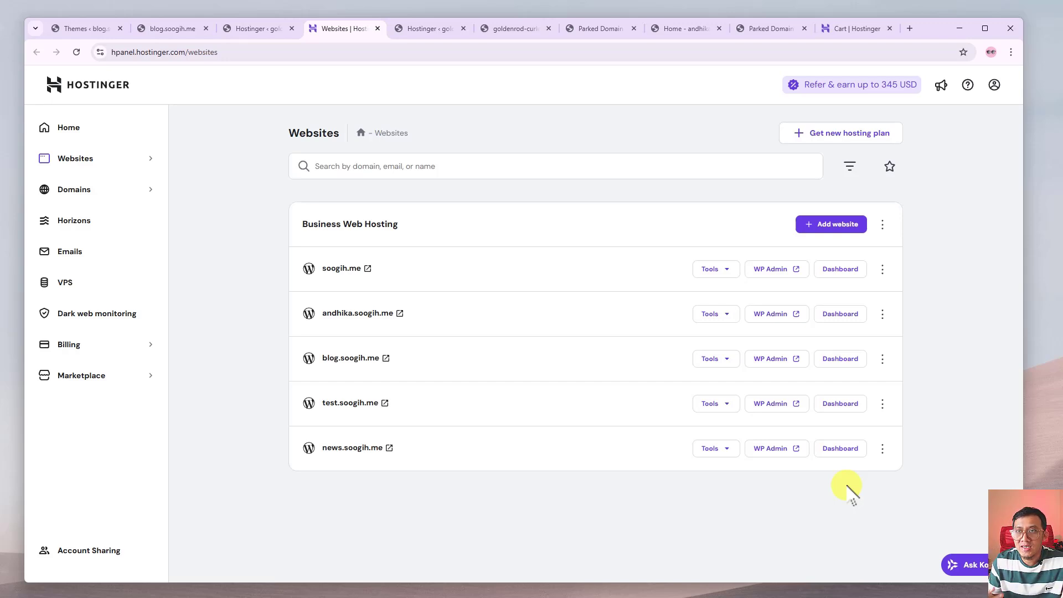
Scroll the hostinger.com/id pricing cards, highlighting Single, its 1-website limit, and Cloud Startup.
{"action": "left_click", "coordinate": [858, 29]}
{"action": "scroll", "coordinate": [360, 319], "scroll_direction": "down", "scroll_amount": 3}
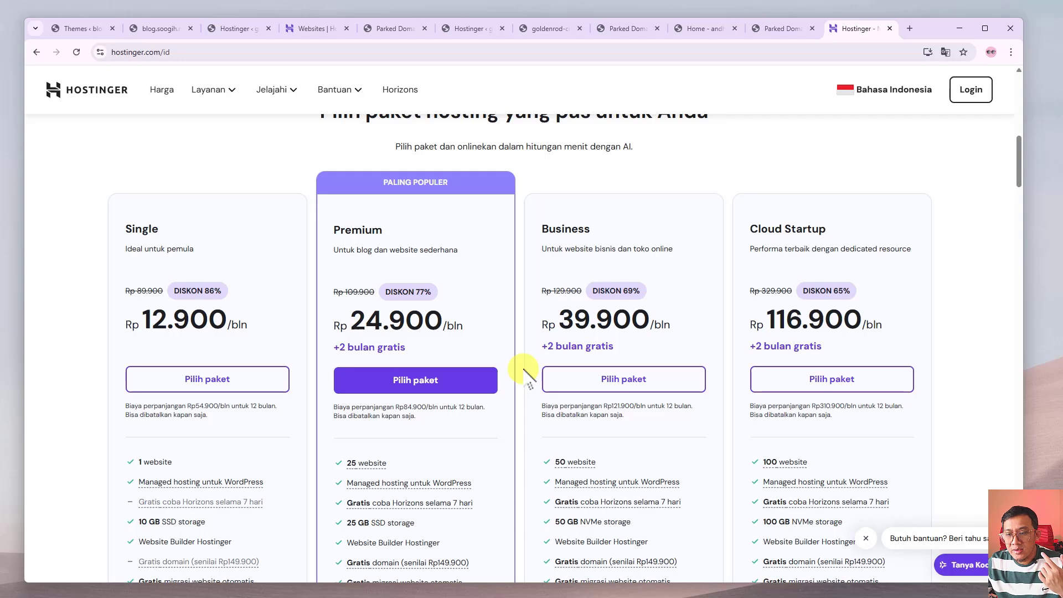
{"action": "scroll", "coordinate": [475, 357], "scroll_direction": "up", "scroll_amount": 2}
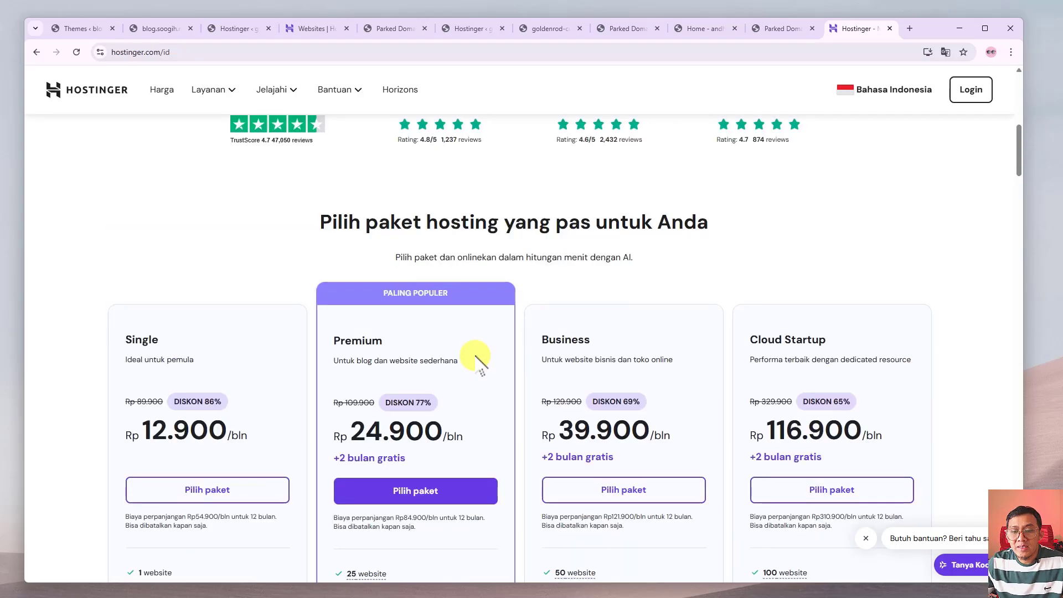
{"action": "scroll", "coordinate": [475, 357], "scroll_direction": "down", "scroll_amount": 1}
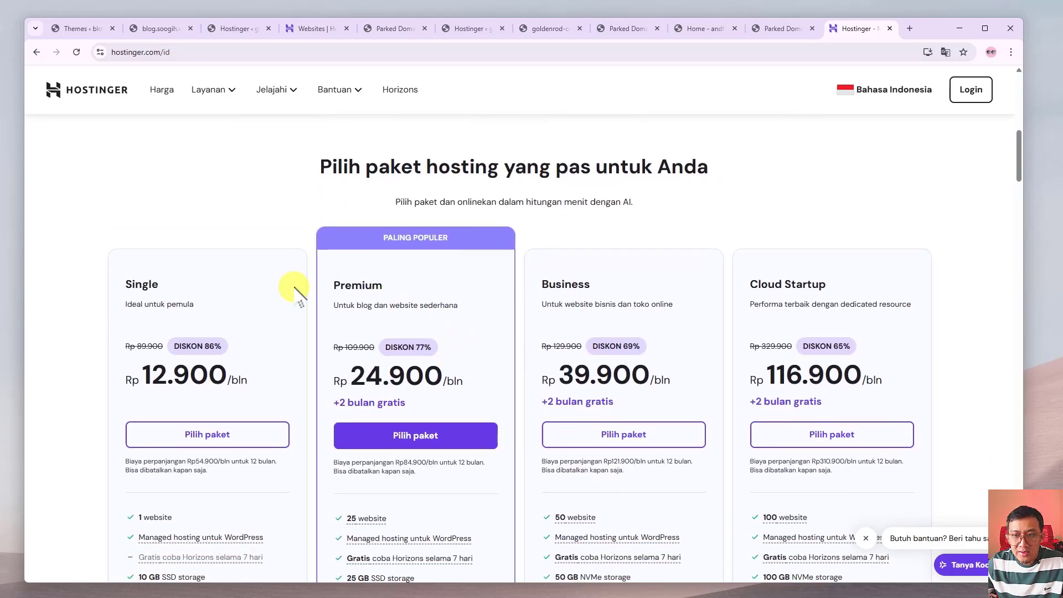
{"action": "scroll", "coordinate": [134, 169], "scroll_direction": "down", "scroll_amount": 2}
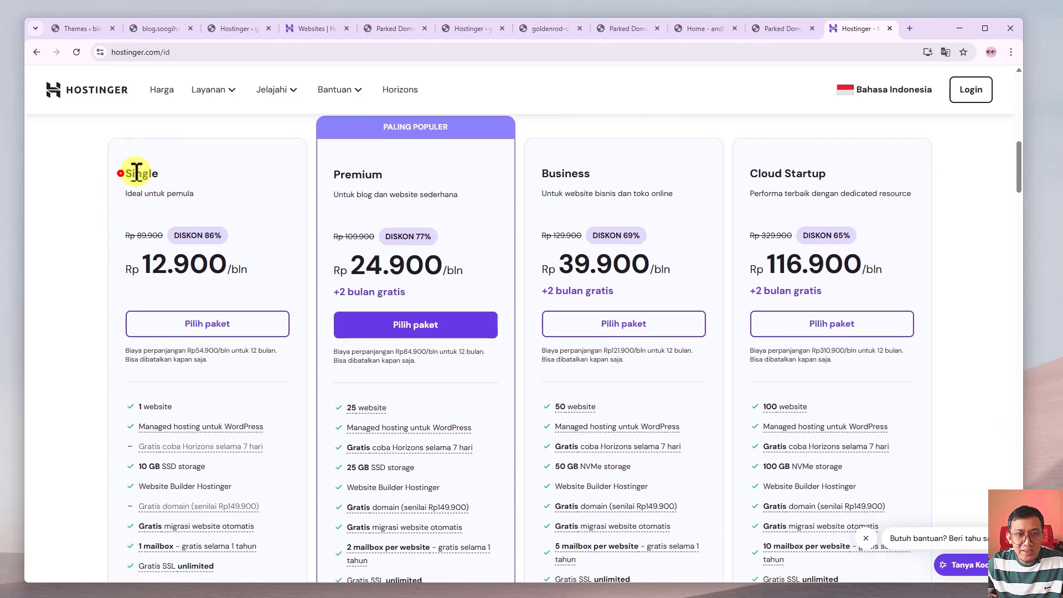
{"action": "left_click_drag", "start_coordinate": [135, 172], "coordinate": [159, 174]}
{"action": "left_click", "coordinate": [231, 268]}
{"action": "left_click_drag", "start_coordinate": [191, 406], "coordinate": [133, 410]}
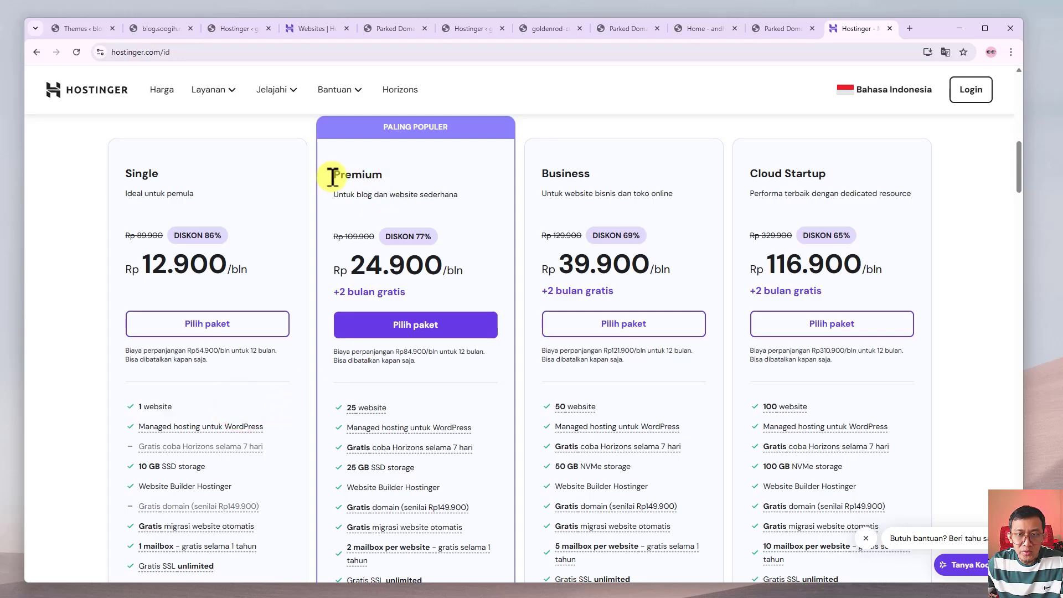
{"action": "triple_click", "coordinate": [747, 172]}
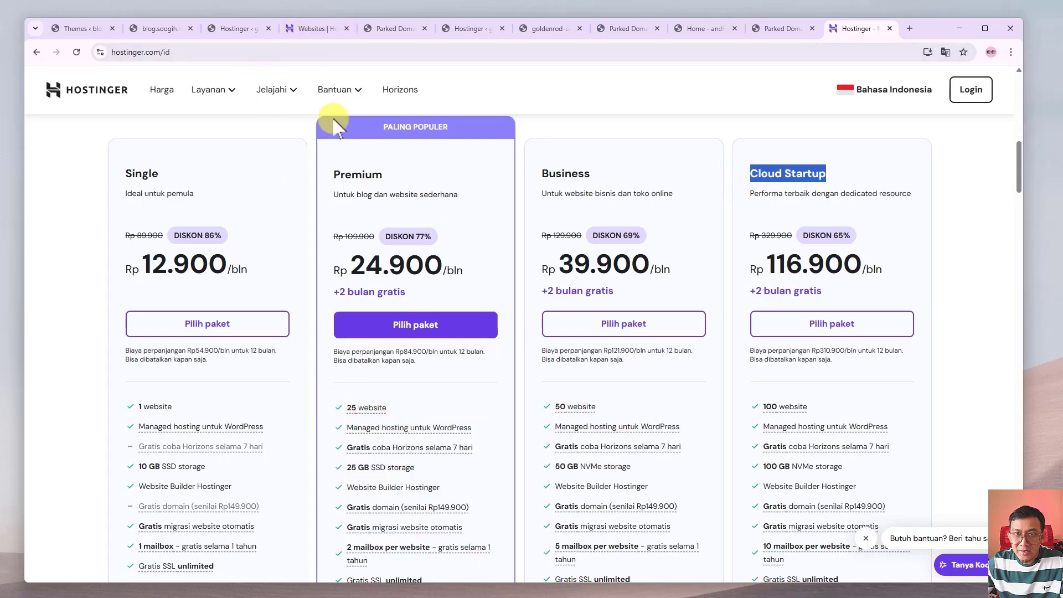
Glance at the hPanel websites list, then return to the pricing page and scroll it.
{"action": "left_click", "coordinate": [304, 28]}
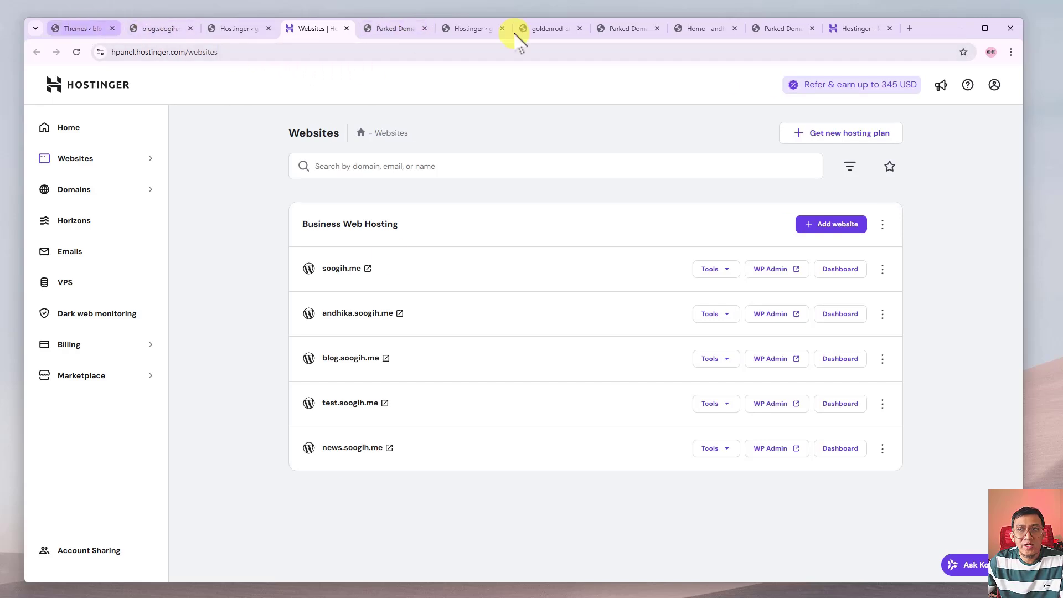
{"action": "left_click", "coordinate": [868, 36]}
{"action": "scroll", "coordinate": [636, 261], "scroll_direction": "up", "scroll_amount": 4}
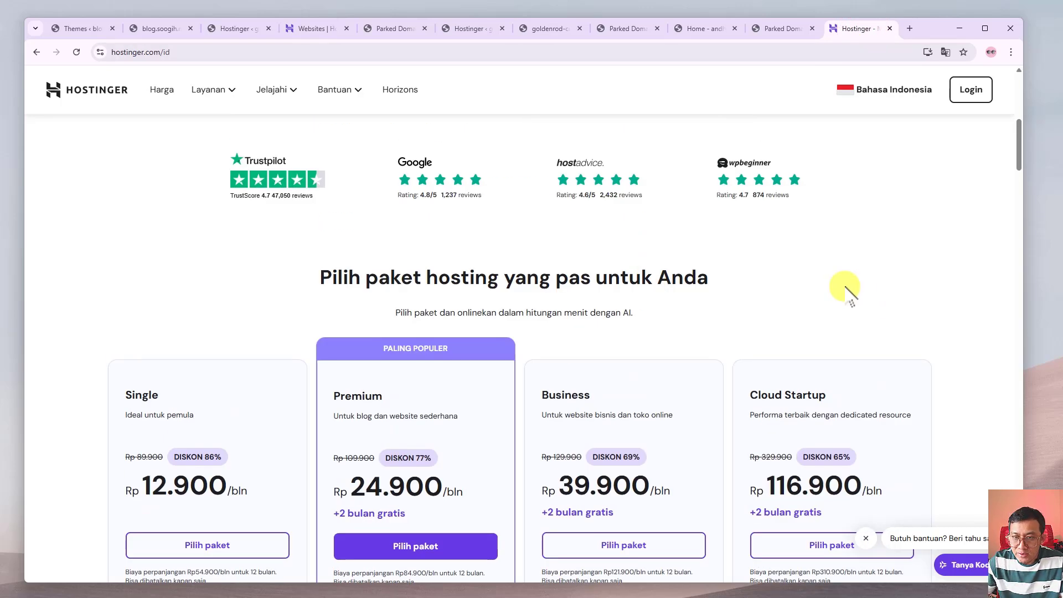
{"action": "scroll", "coordinate": [844, 291], "scroll_direction": "up", "scroll_amount": 8}
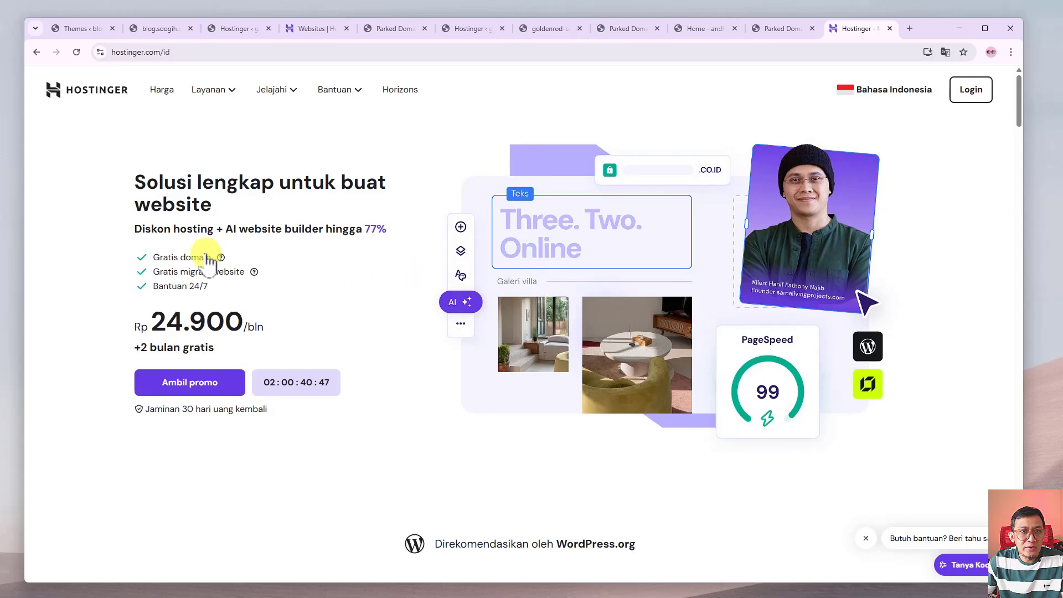
{"action": "scroll", "coordinate": [158, 273], "scroll_direction": "down", "scroll_amount": 9}
{"action": "scroll", "coordinate": [160, 272], "scroll_direction": "up", "scroll_amount": 3}
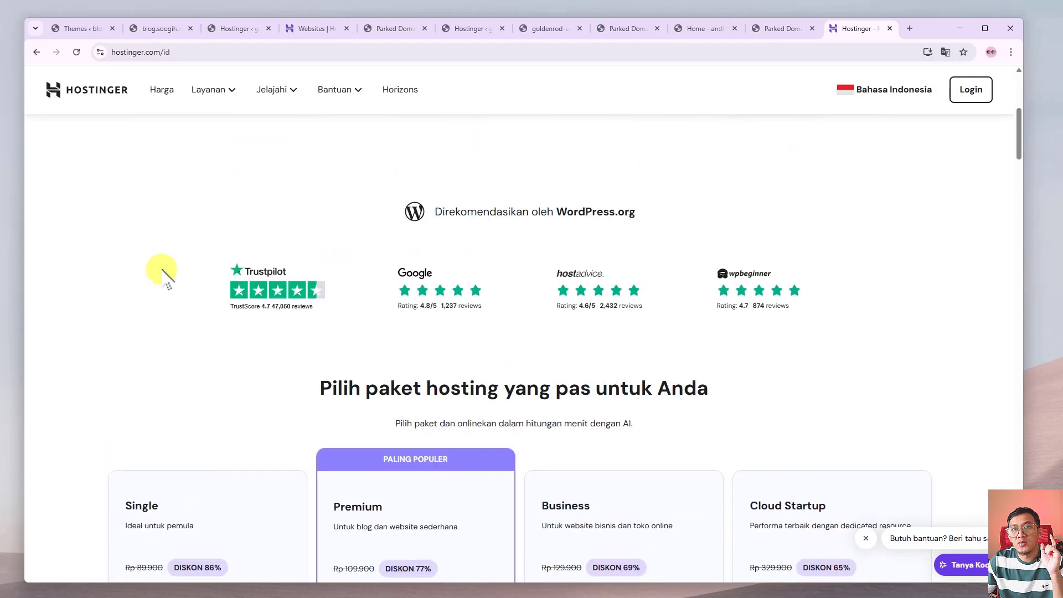